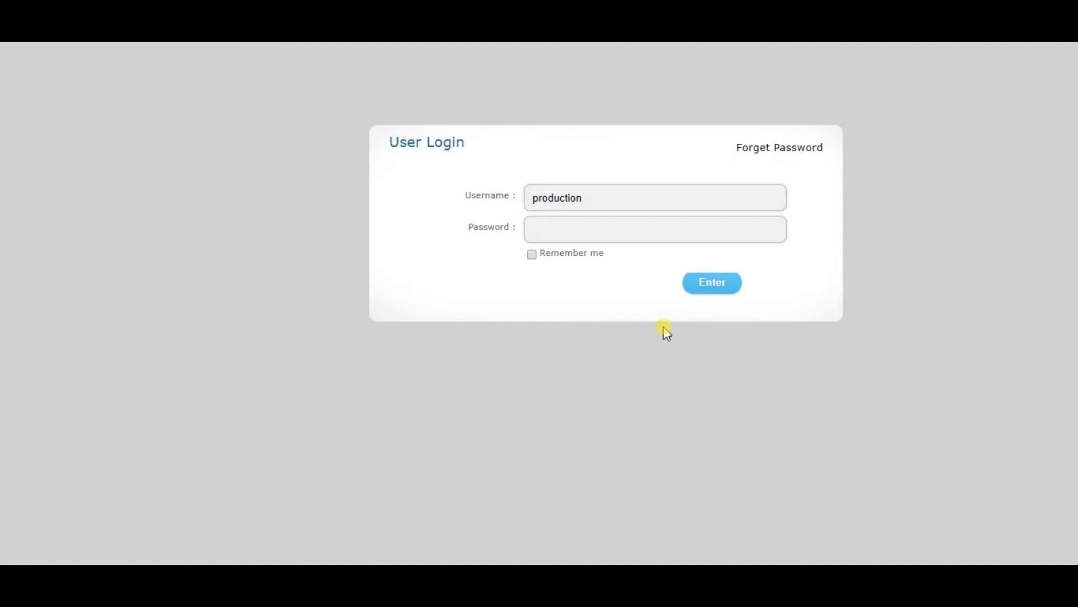
Step: Enter the account password for the production user, log in, and decline saving the password in the browser
left_click(605, 228)
type("******")
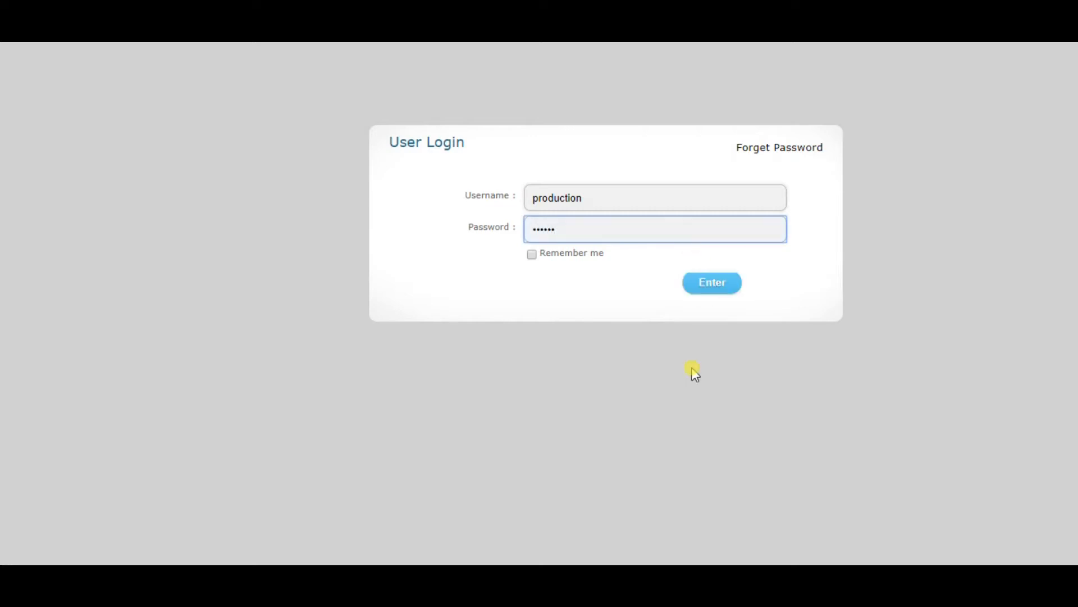
left_click(721, 280)
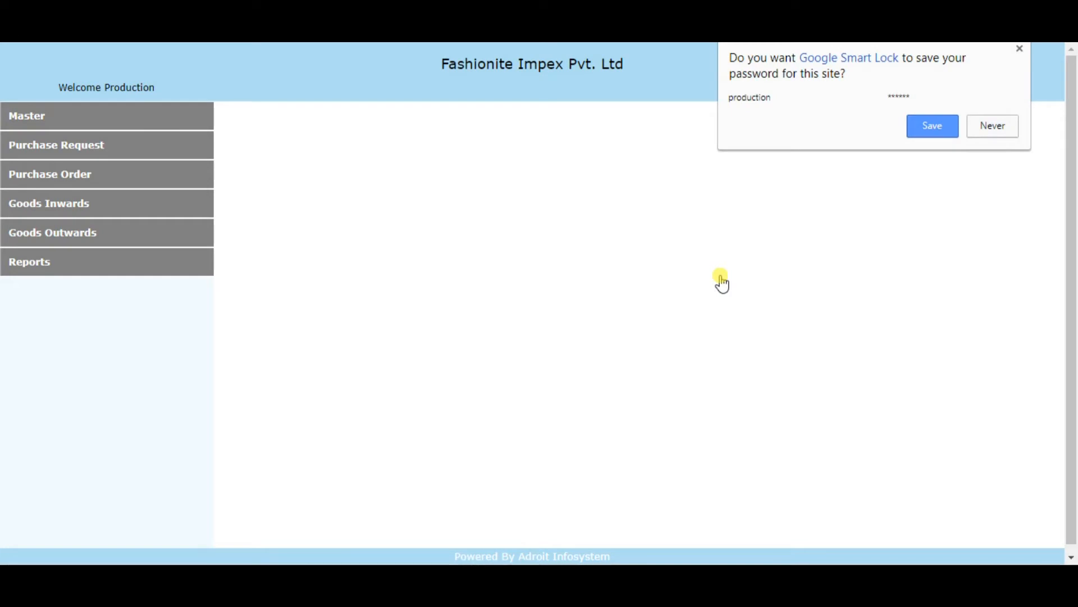
left_click(992, 127)
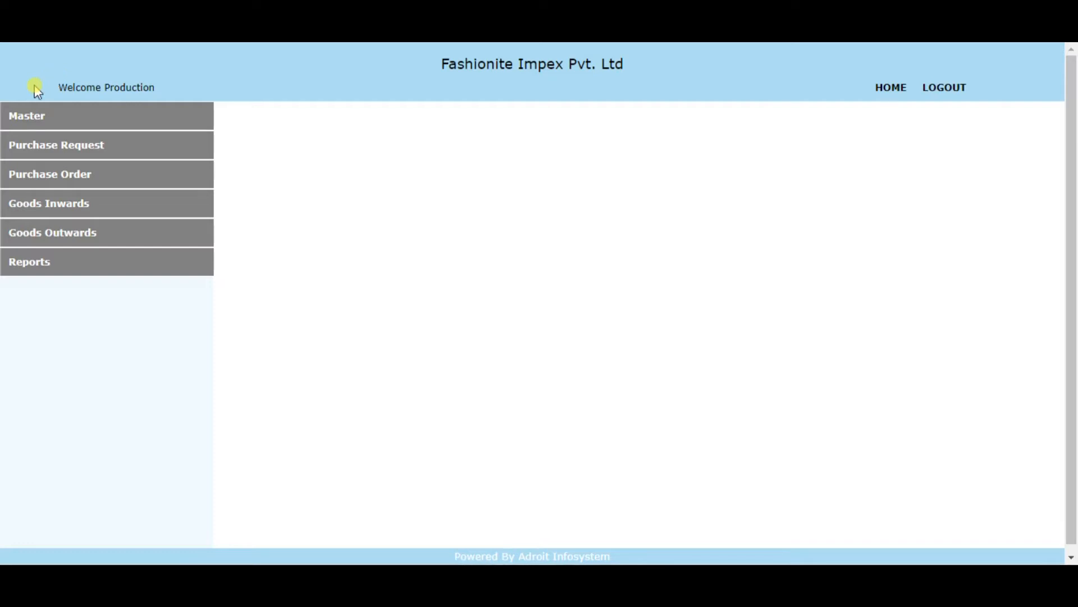
Step: Start a new purchase request with category JEWELRY and PO type ORDER, and enter the work order number
left_click(53, 140)
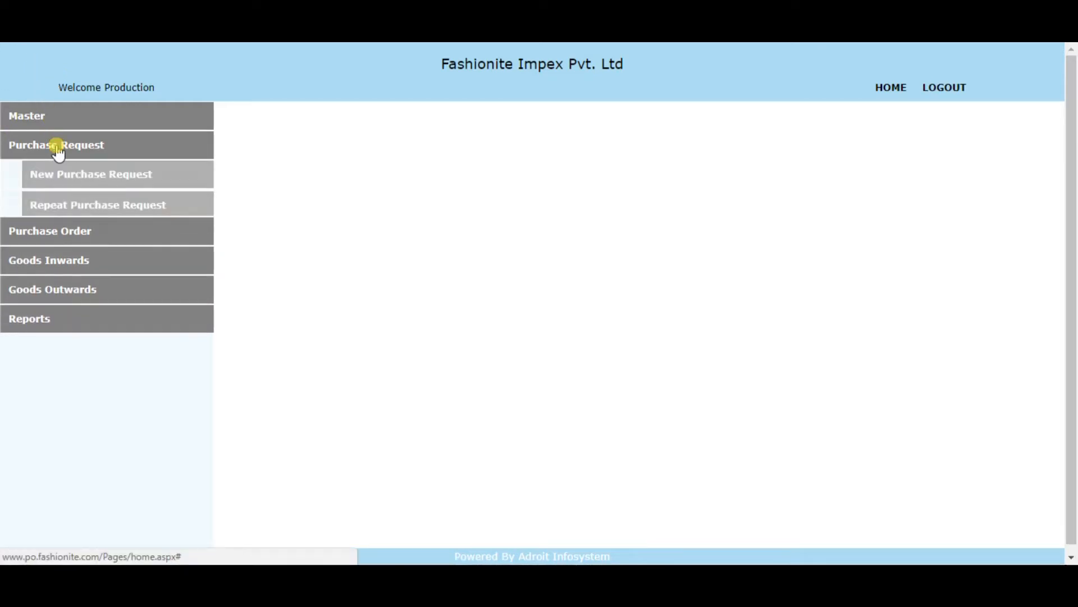
left_click(68, 178)
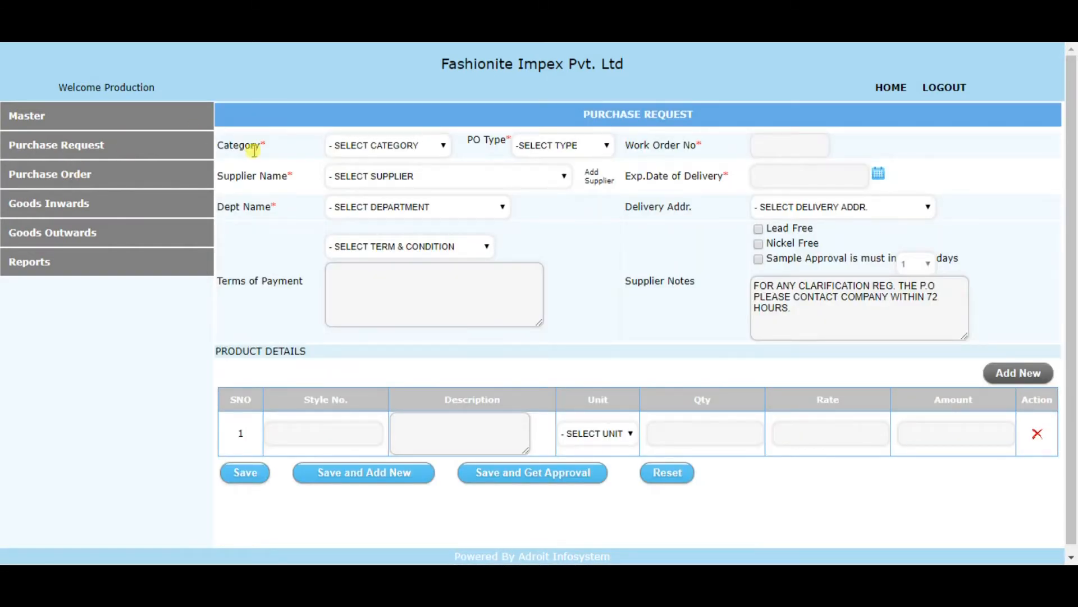
left_click(382, 151)
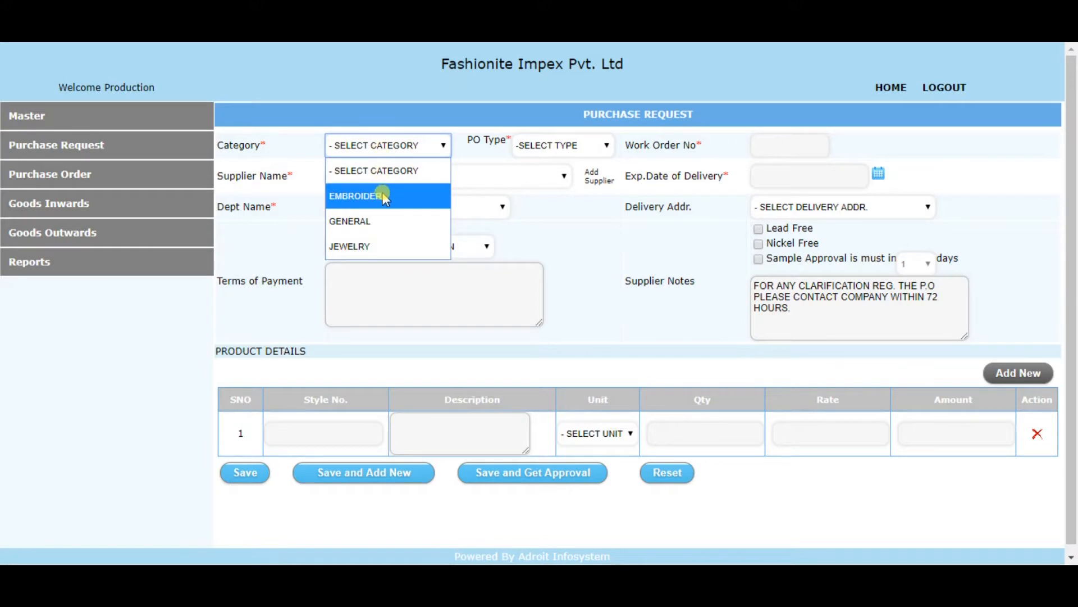
left_click(381, 247)
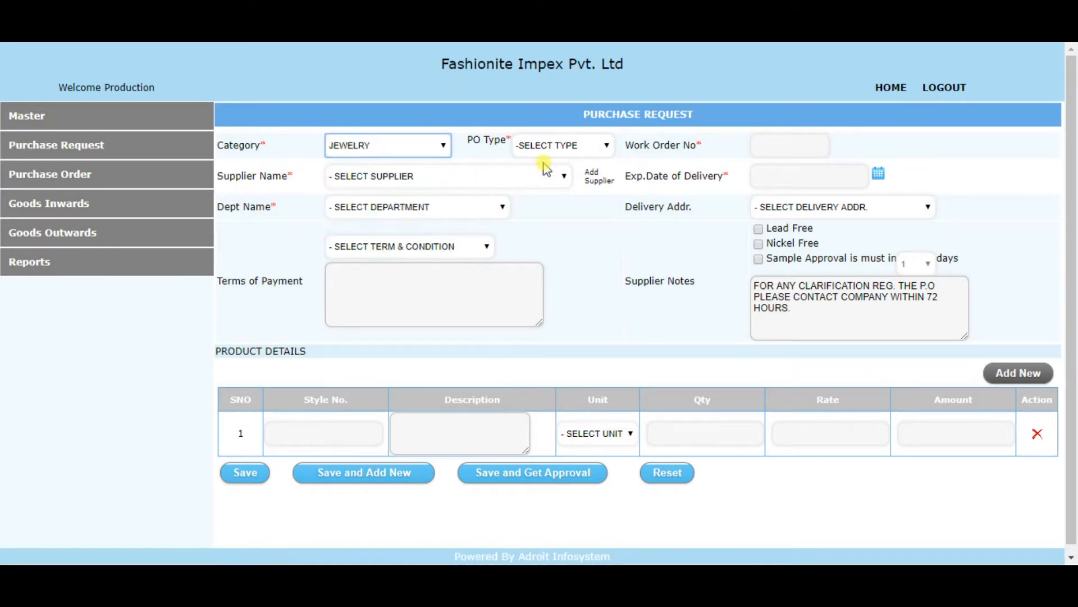
left_click(571, 150)
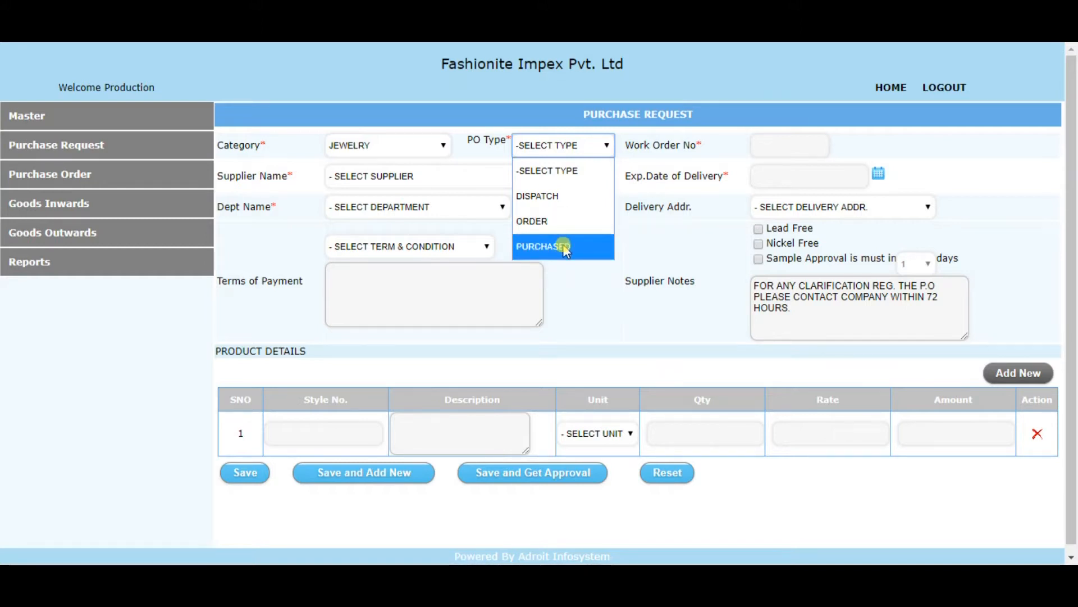
left_click(558, 220)
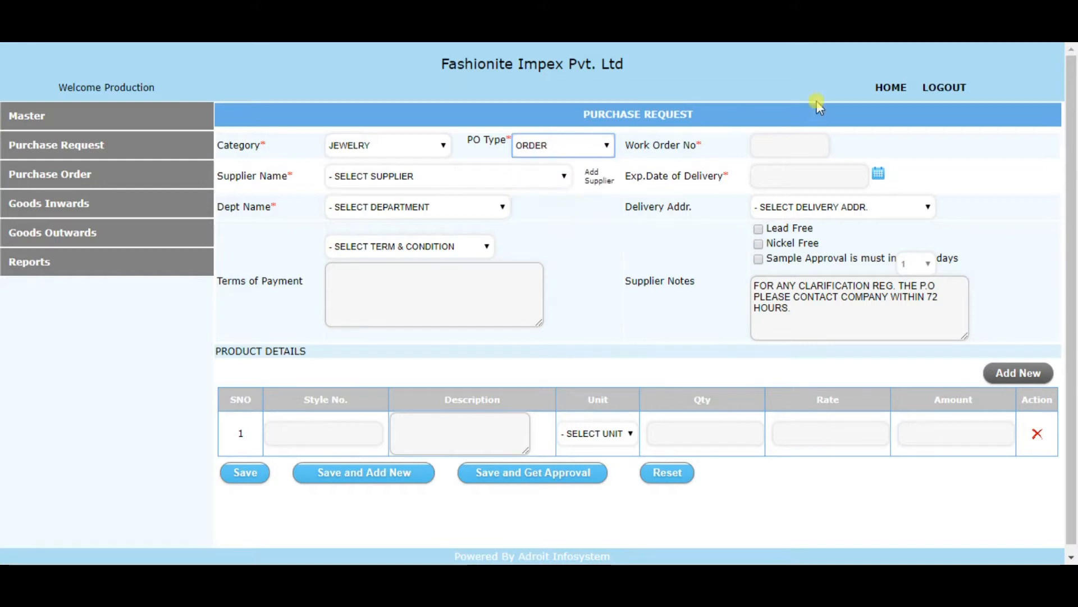
left_click(792, 150)
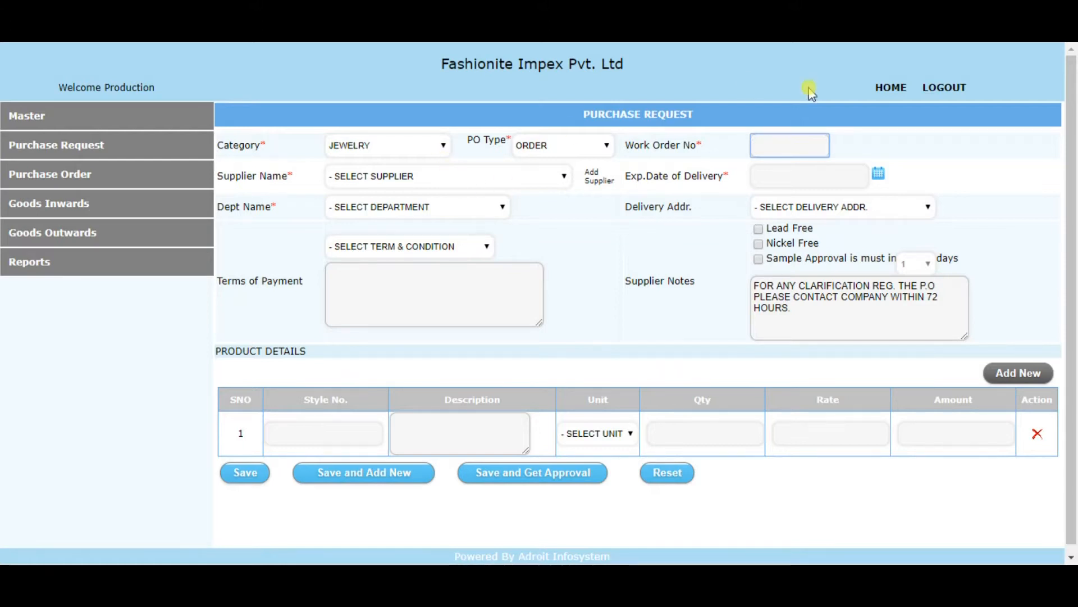
type("1001")
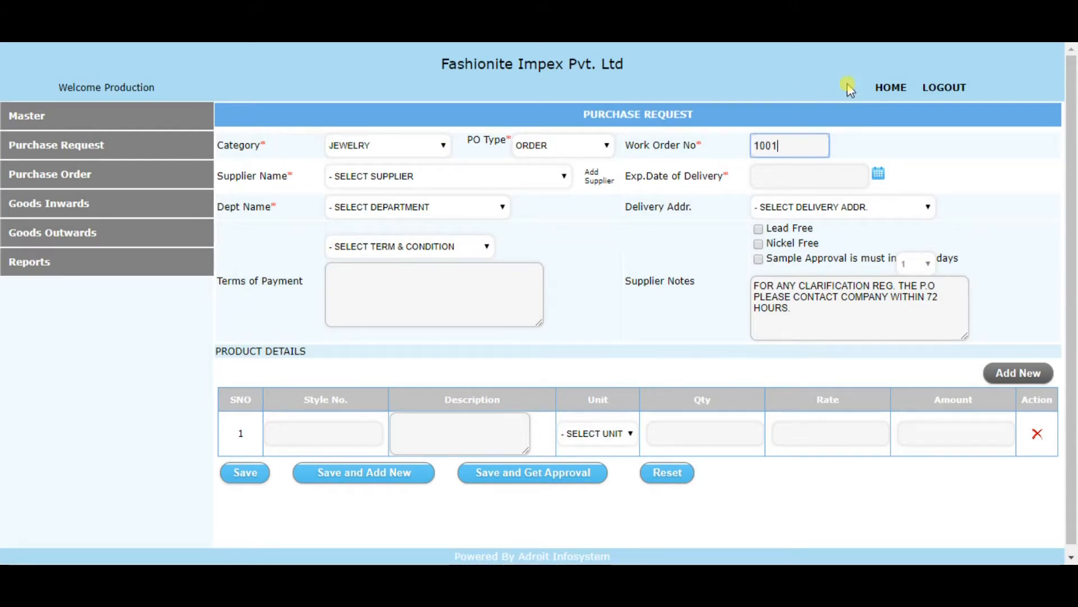
Step: Try to add a new supplier with the company name Supplier Pvt. Ltd
left_click(536, 179)
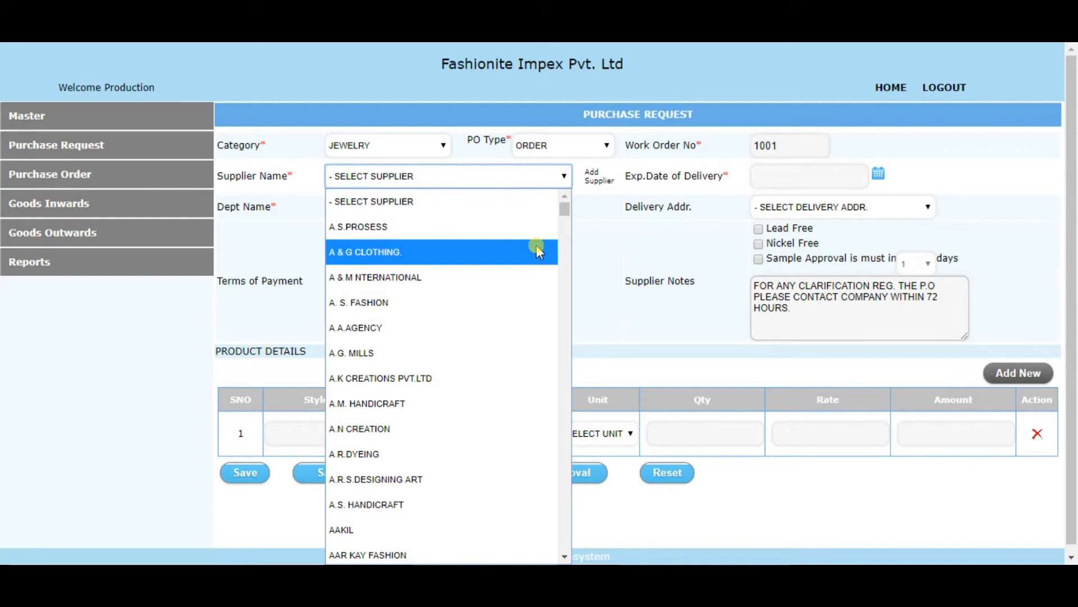
left_click(600, 180)
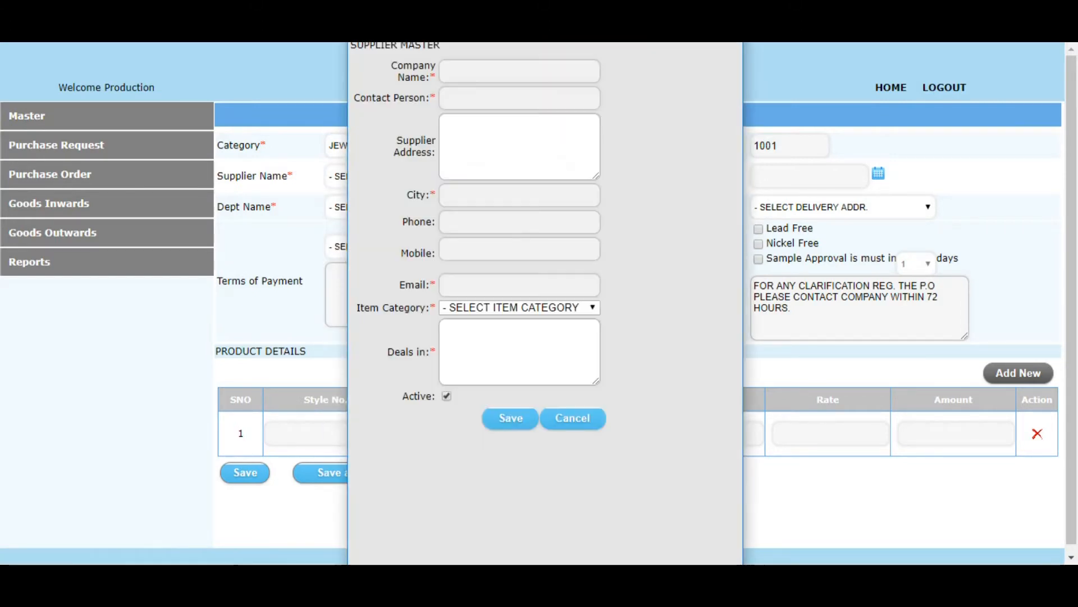
left_click(492, 78)
type("Suppl")
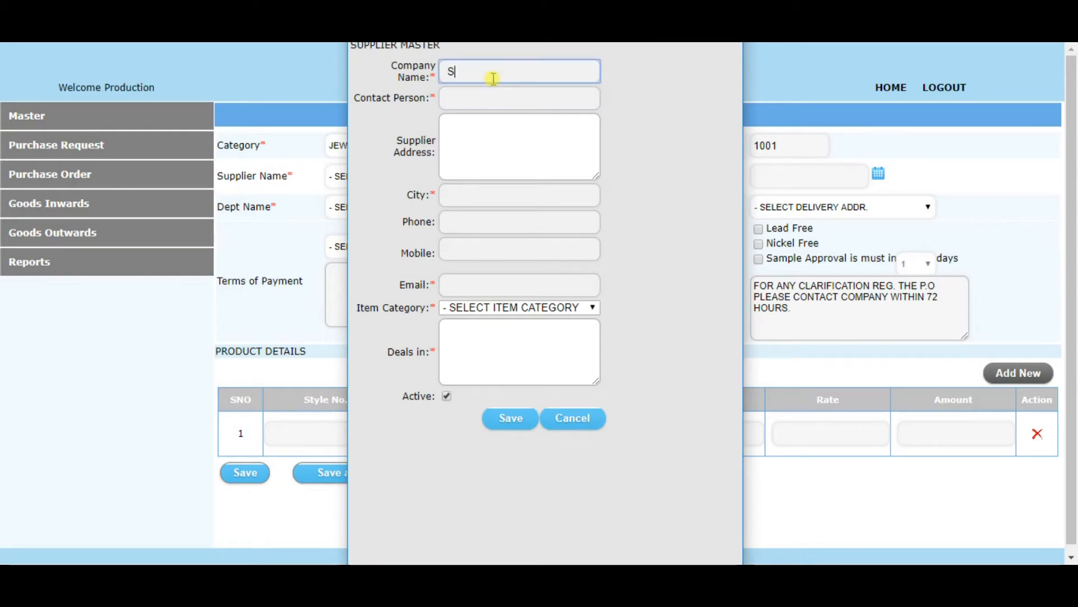
type("ier Pvt. Ltd.")
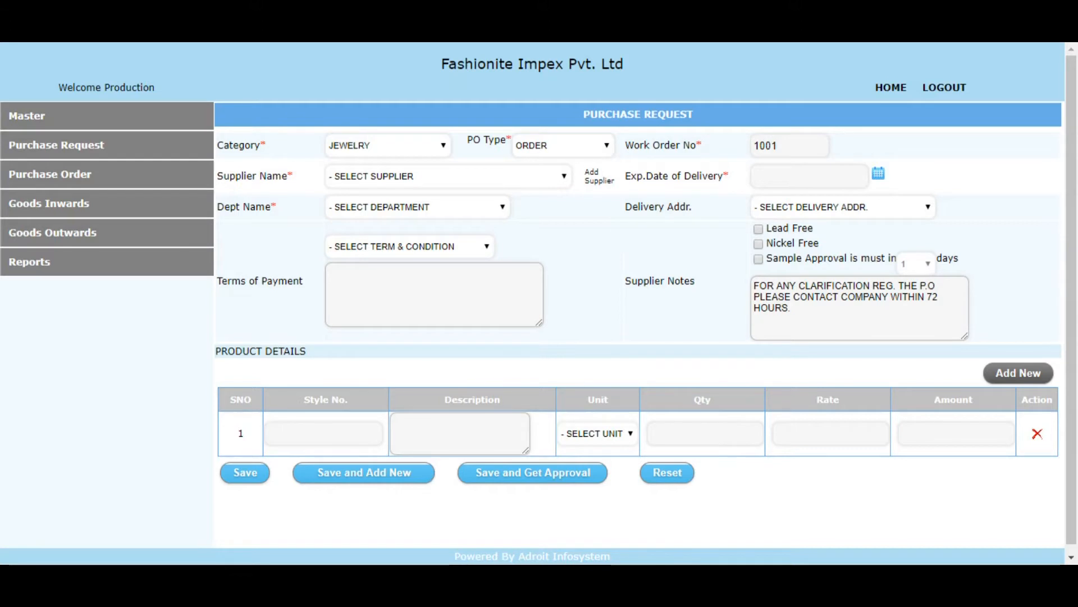
Step: Select TRIAL as the supplier and set the expected delivery date to 07/11/2017
left_click(566, 172)
type("trial")
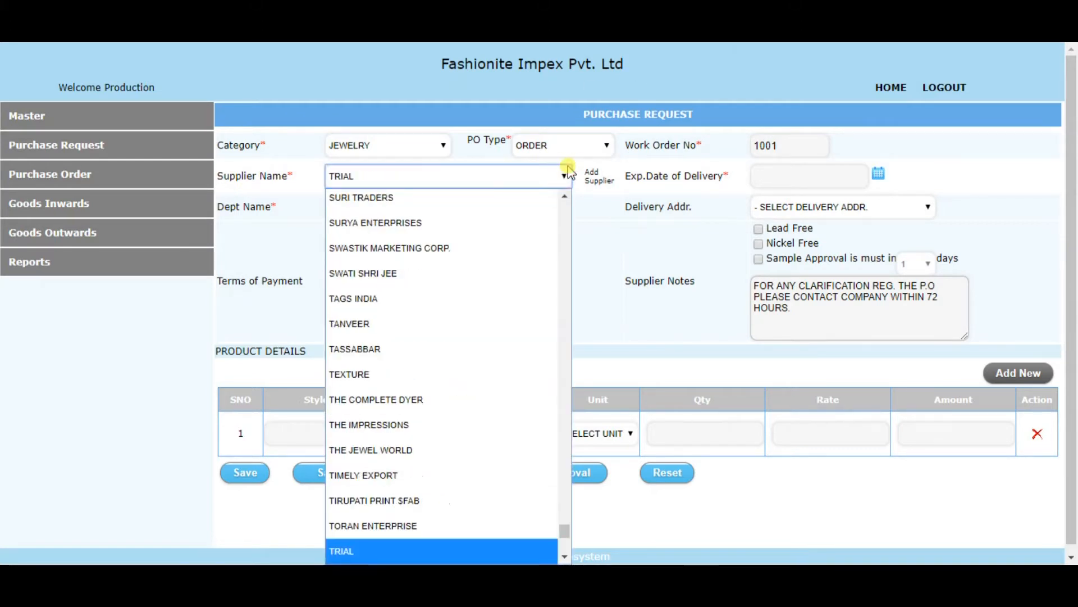
left_click(421, 553)
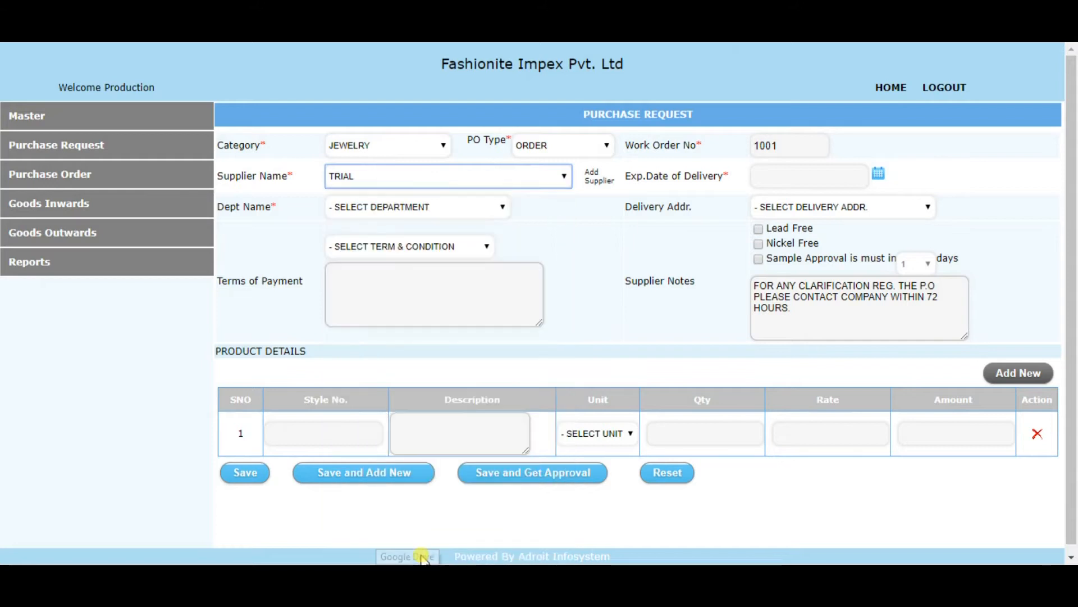
left_click(781, 174)
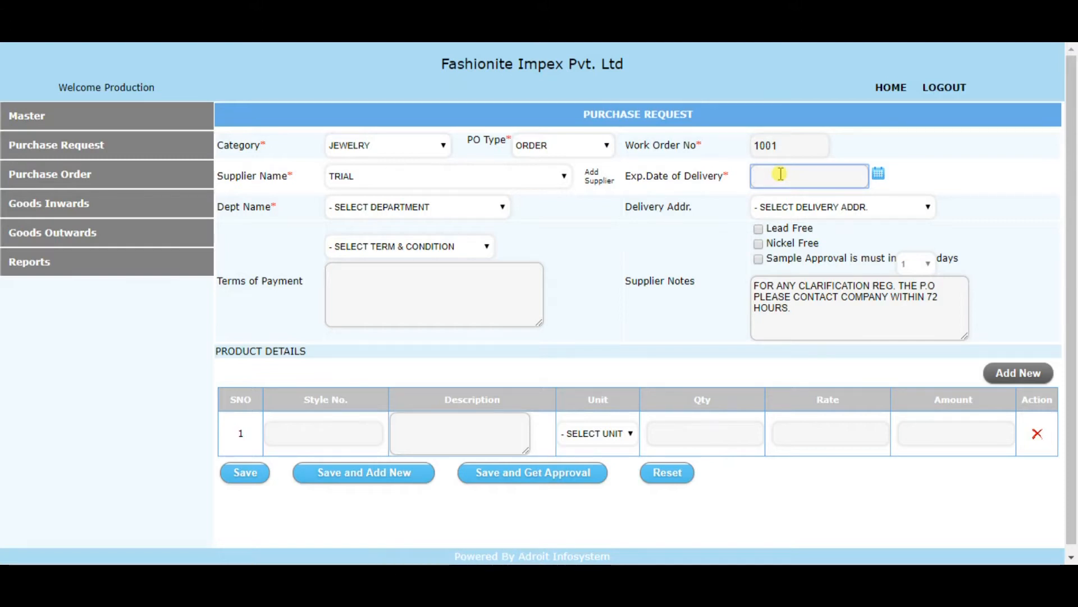
left_click(879, 174)
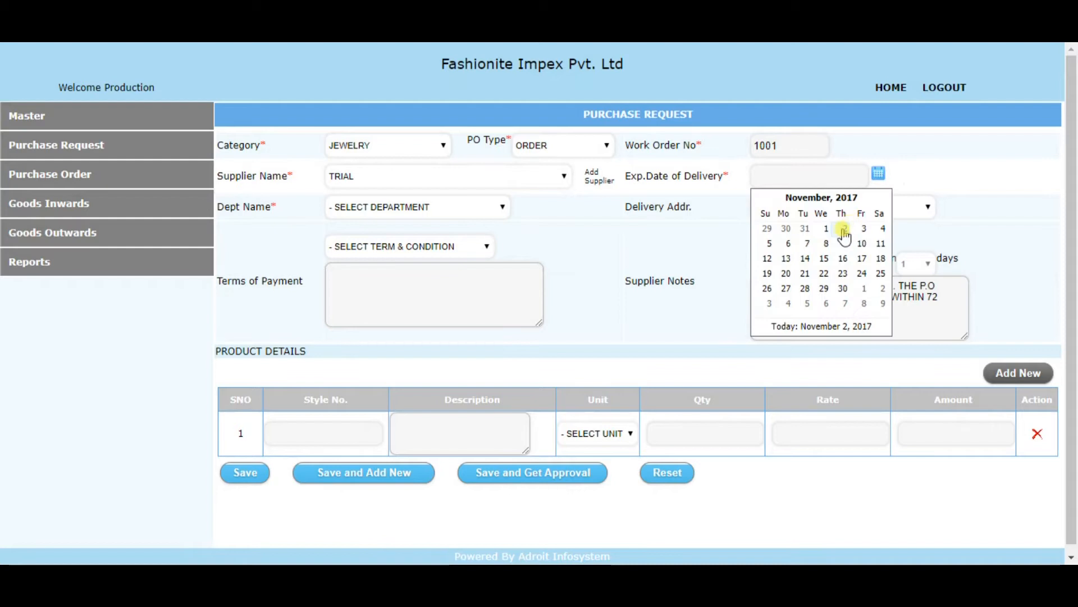
left_click(807, 243)
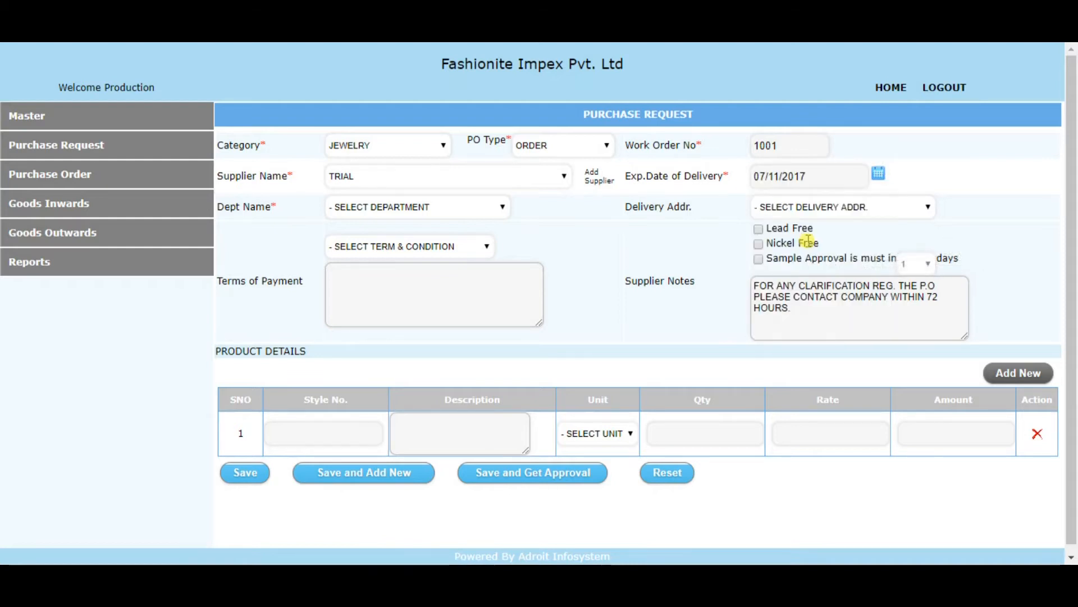
Step: Assign the request to PURCHASE DEPARTMENT and select the first listed delivery address
left_click(362, 212)
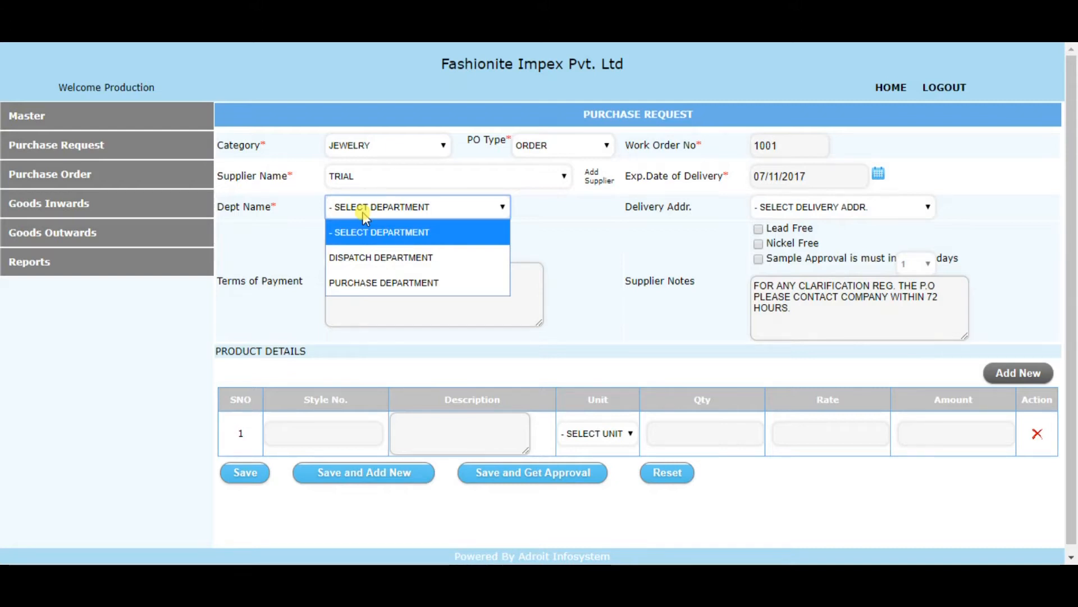
left_click(375, 284)
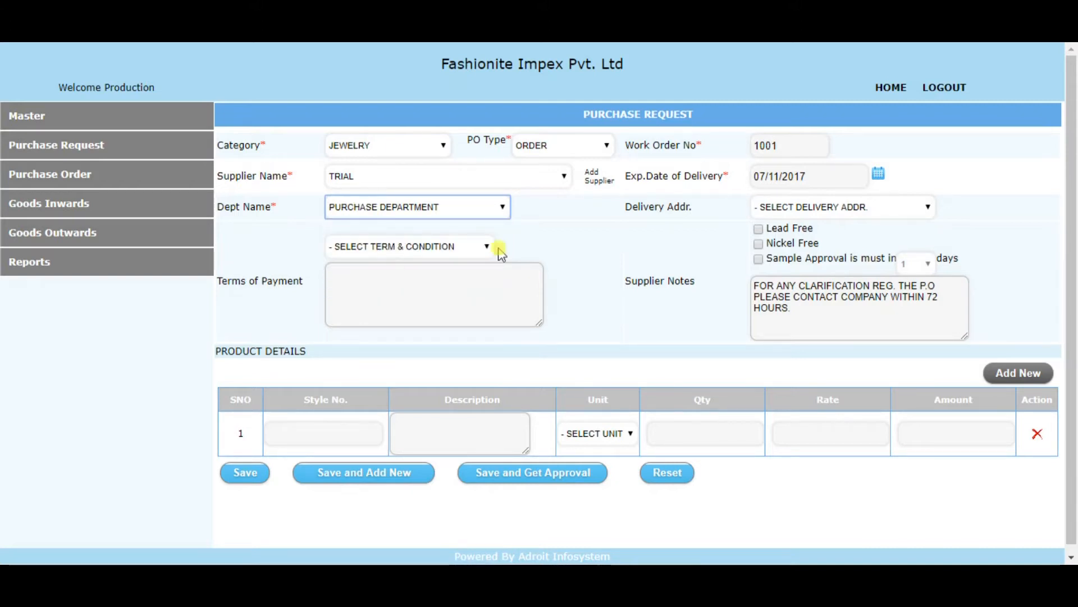
left_click(793, 212)
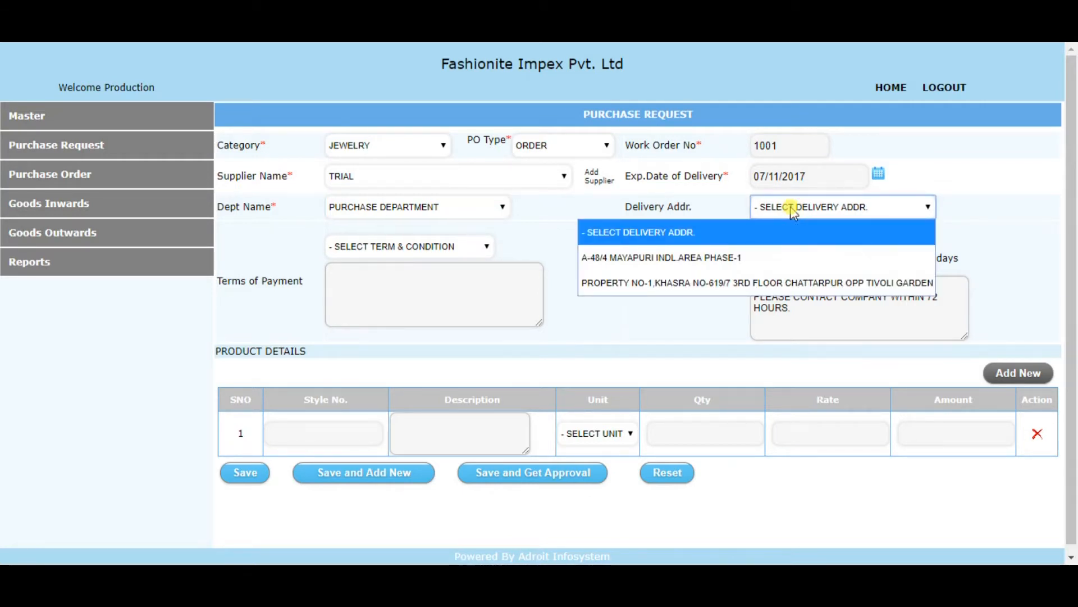
left_click(763, 260)
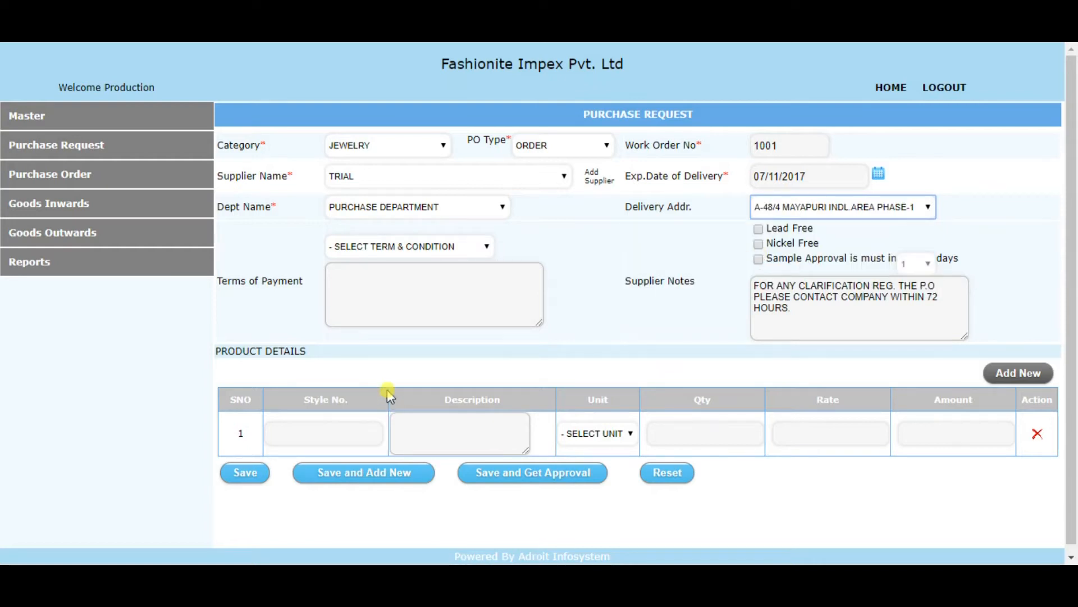
Step: Choose the 100% ADVANCE payment terms and append "7. ..." at the end of the terms text
left_click(439, 258)
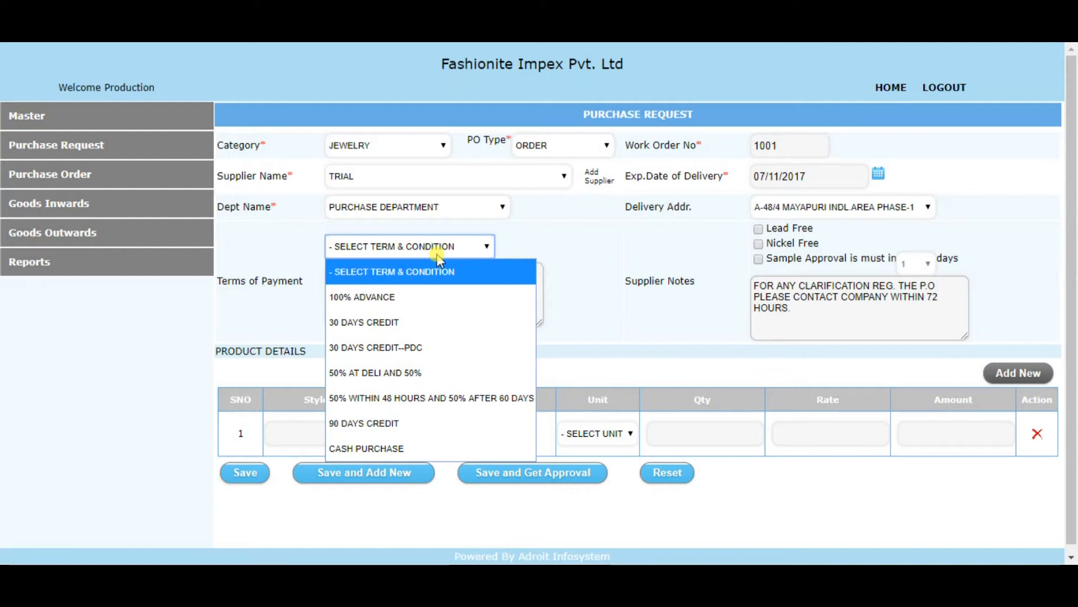
left_click(416, 304)
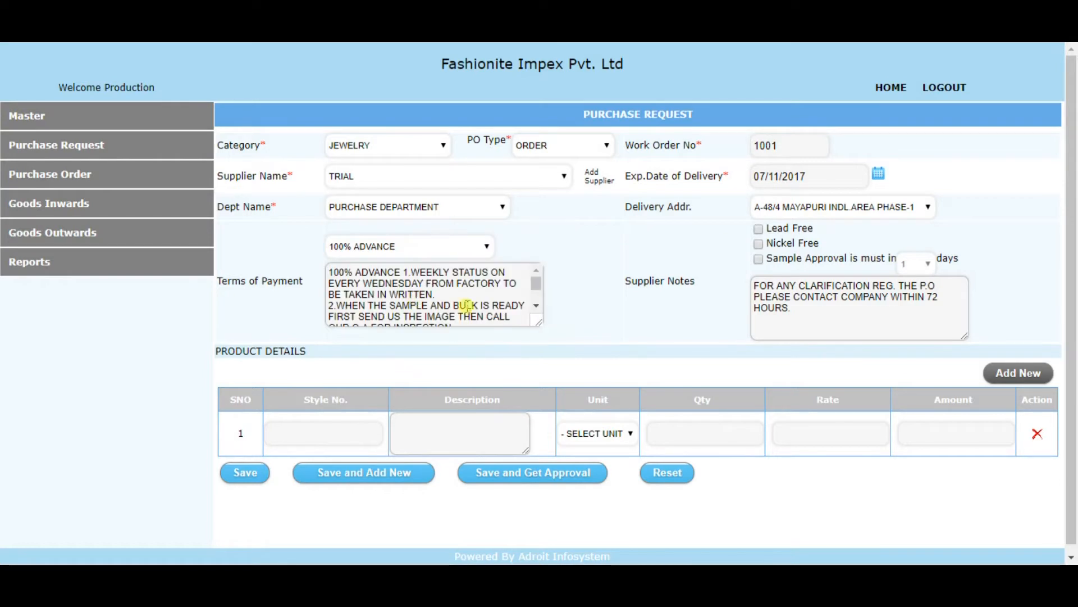
left_click(536, 305)
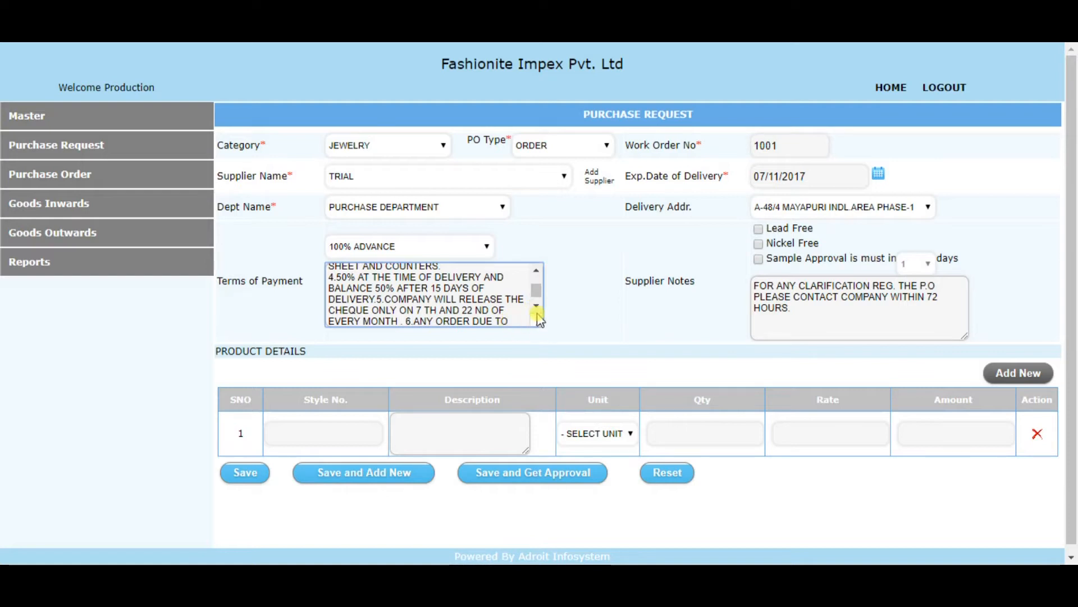
left_click(538, 316)
left_click(517, 314)
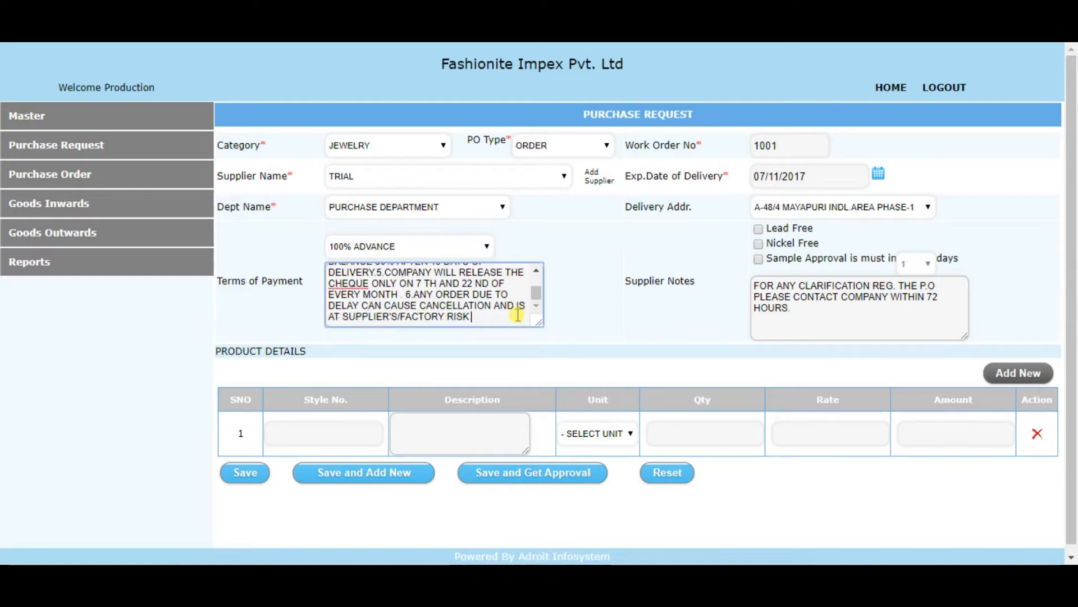
type("7. ...")
Step: Require Lead Free, Nickel Free and sample approval within 5 days, and append extra dots to the supplier notes
left_click(758, 229)
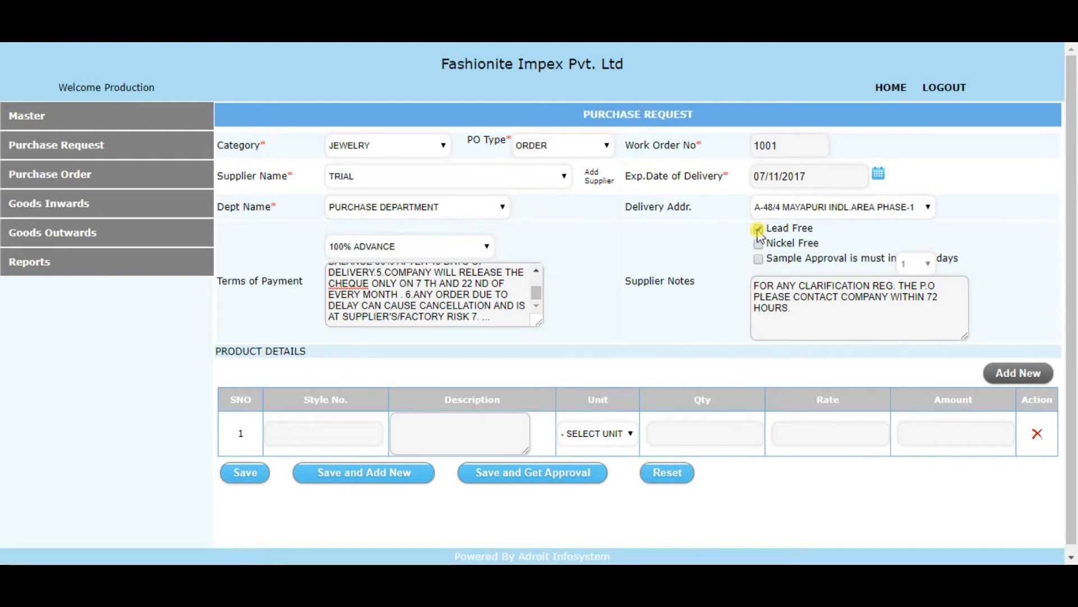
left_click(758, 248)
left_click(758, 259)
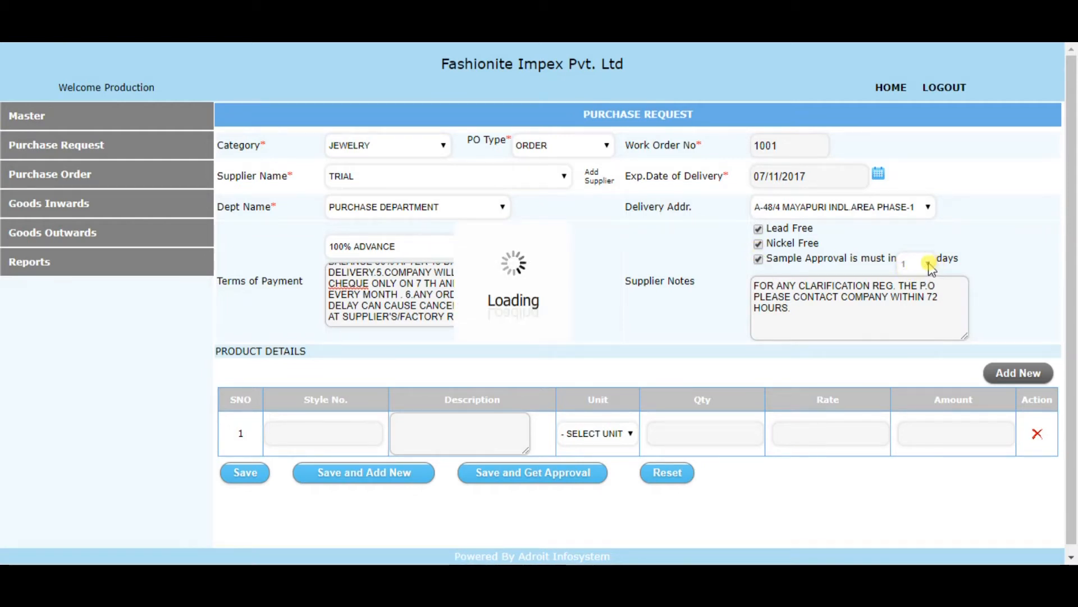
left_click(928, 263)
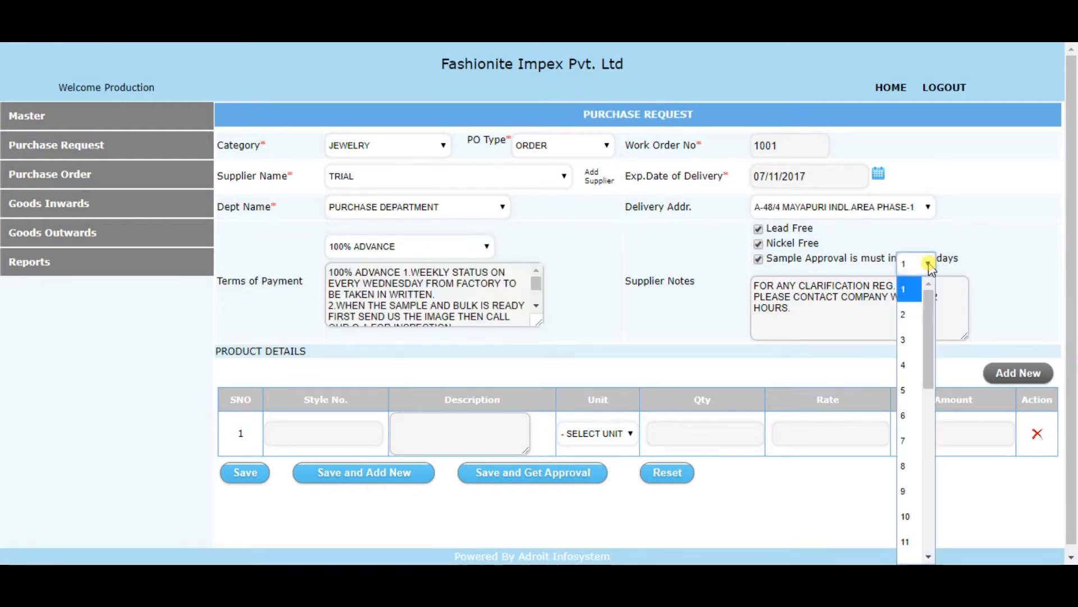
left_click(908, 386)
left_click(833, 313)
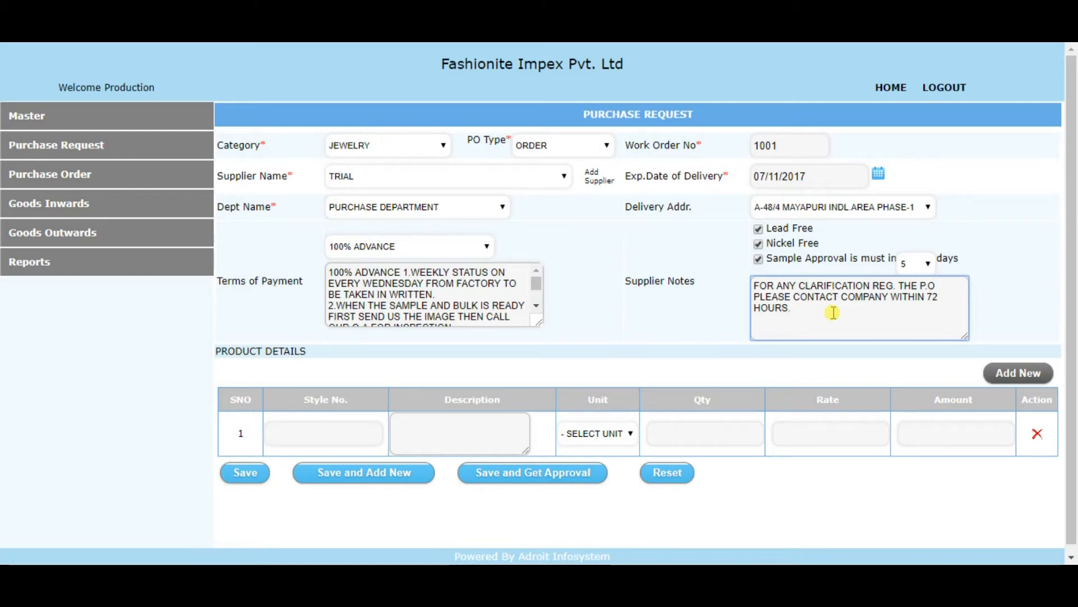
type("/.")
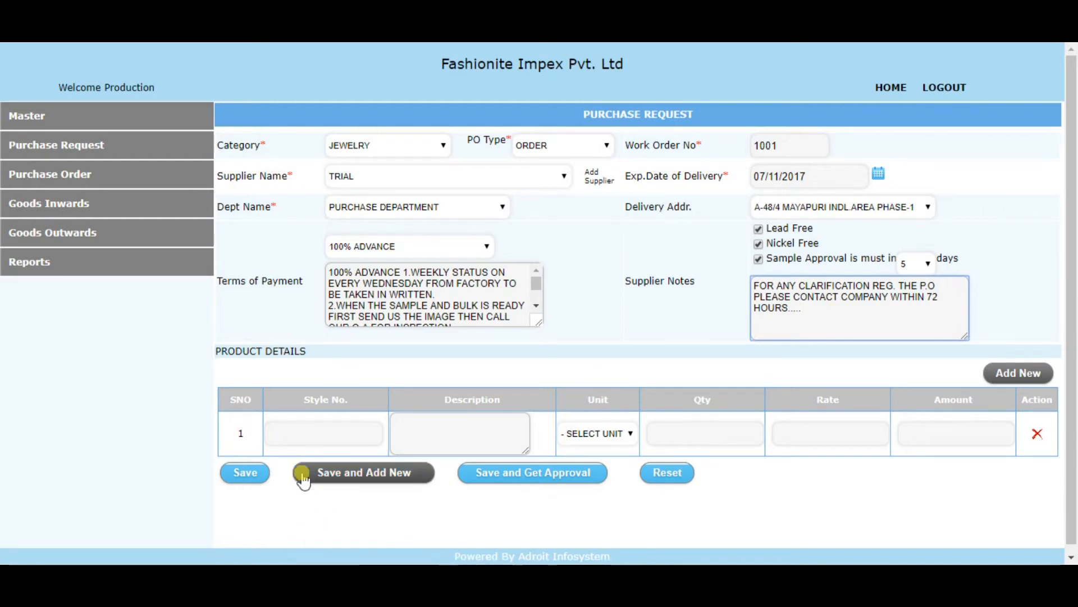
Step: Enter style number JW-1001 and the description "NECKLACE MULTI COLOR" in the first product row
left_click(312, 434)
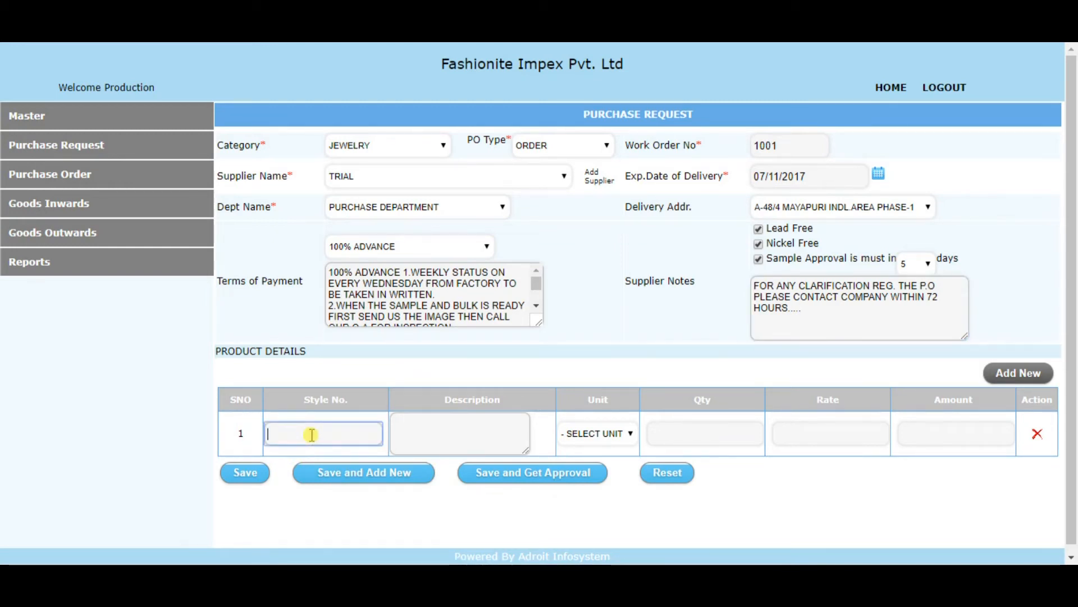
left_click(432, 431)
left_click(330, 438)
type("J")
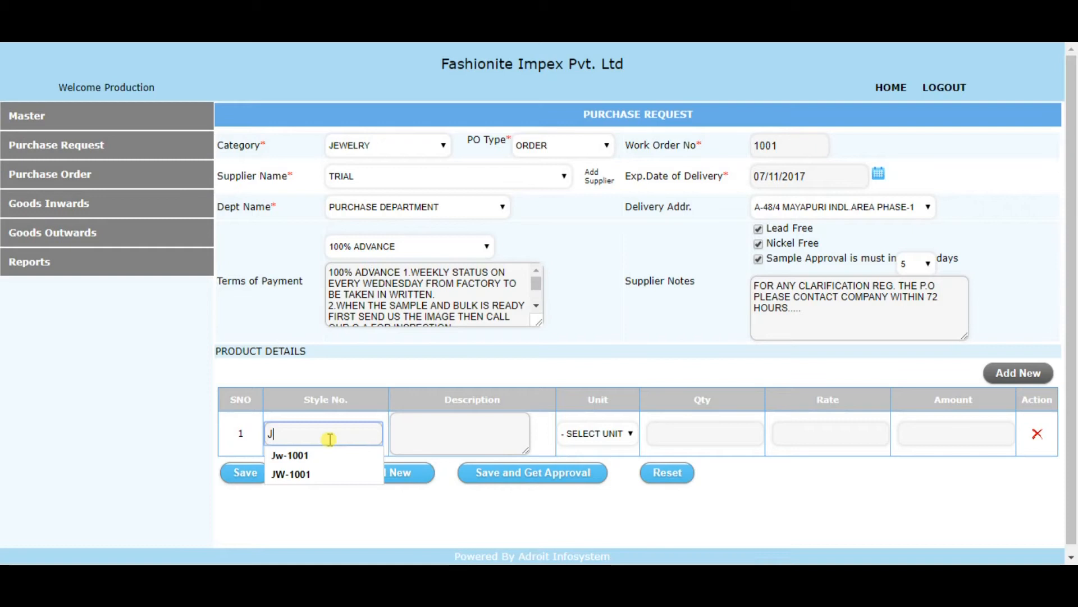
type("W-1001")
left_click(431, 439)
type("NECKKLACE MULTI COLOR")
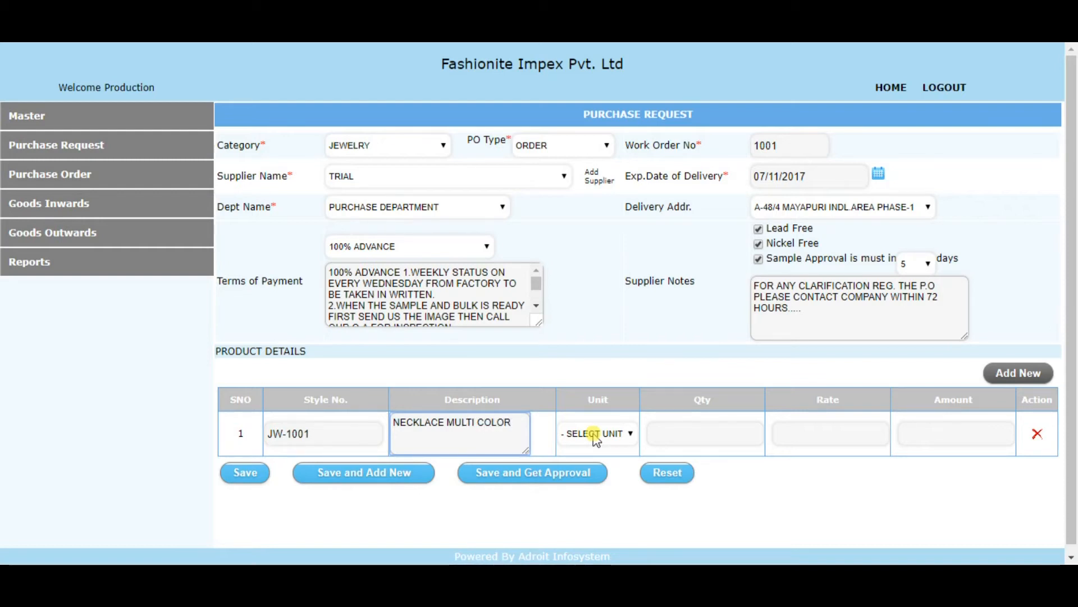
Step: Set the JW-1001 product's unit to PCS, its quantity to 10 and its rate to 2
left_click(597, 441)
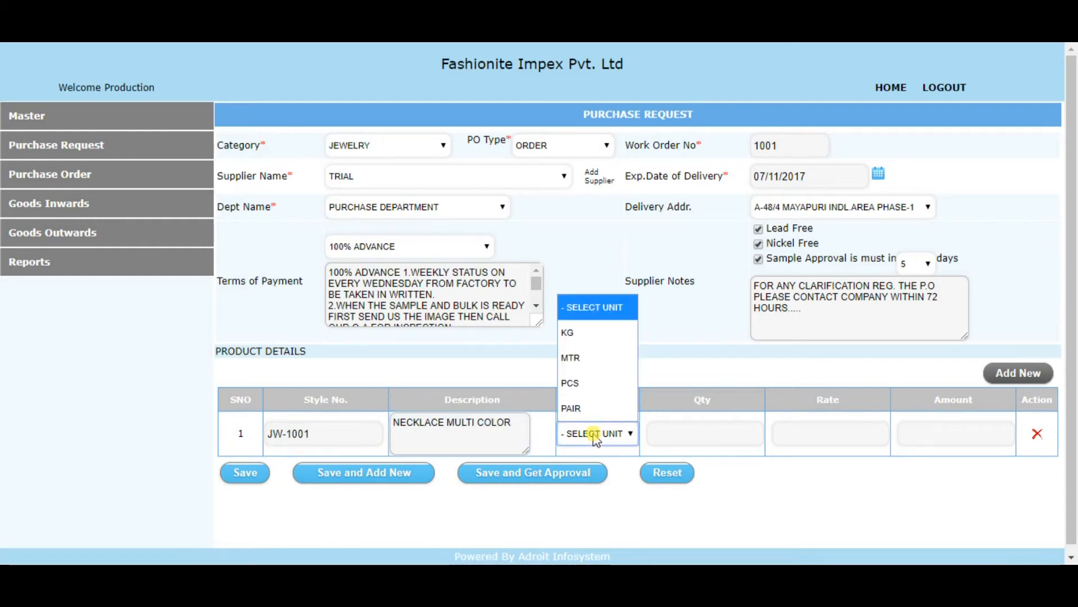
left_click(595, 383)
left_click(737, 434)
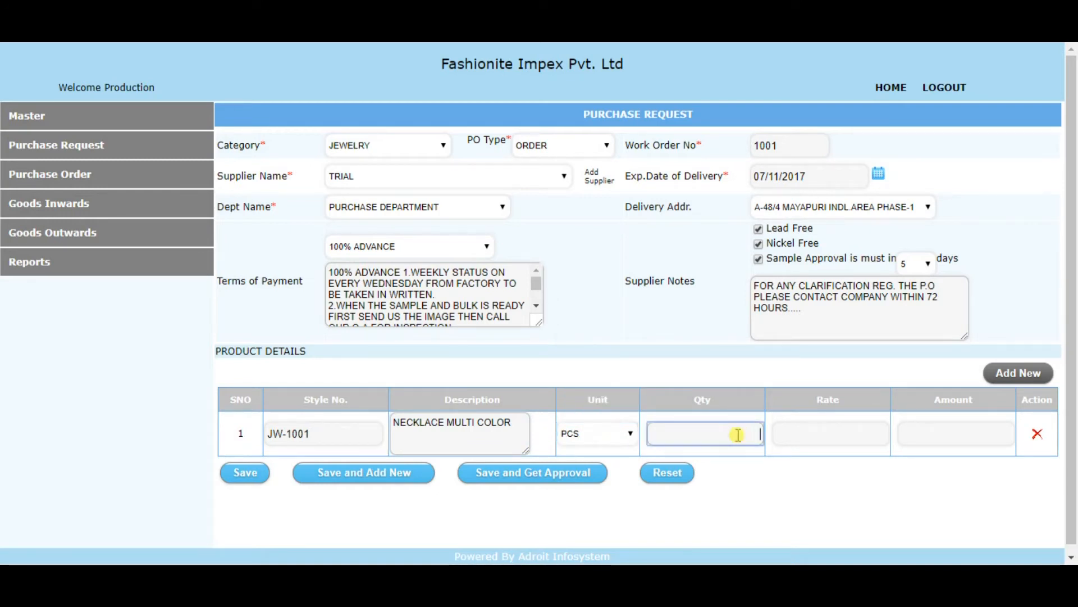
type("100")
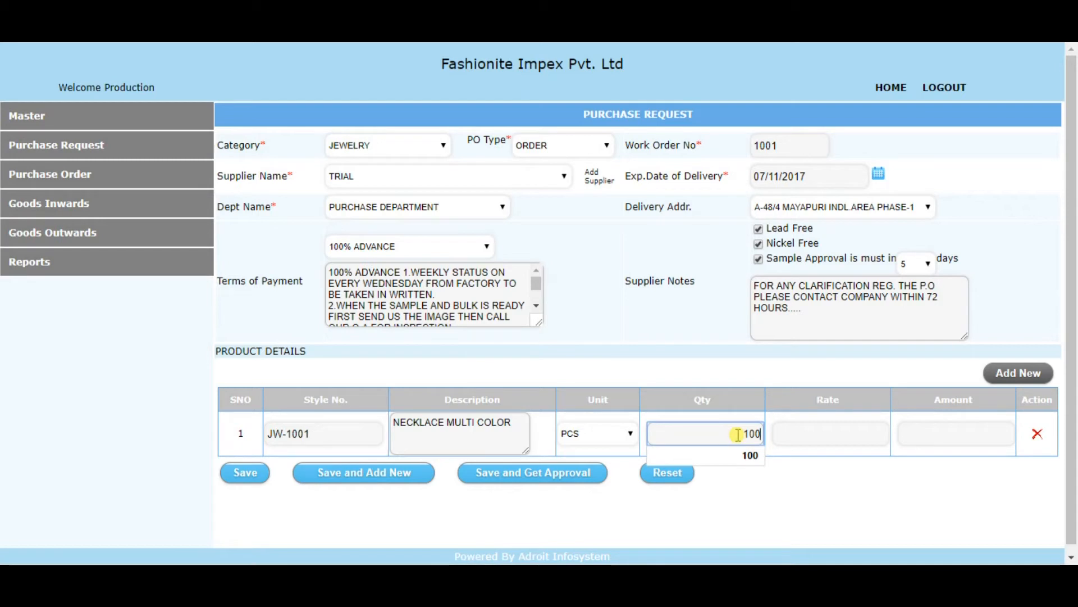
key("Tab")
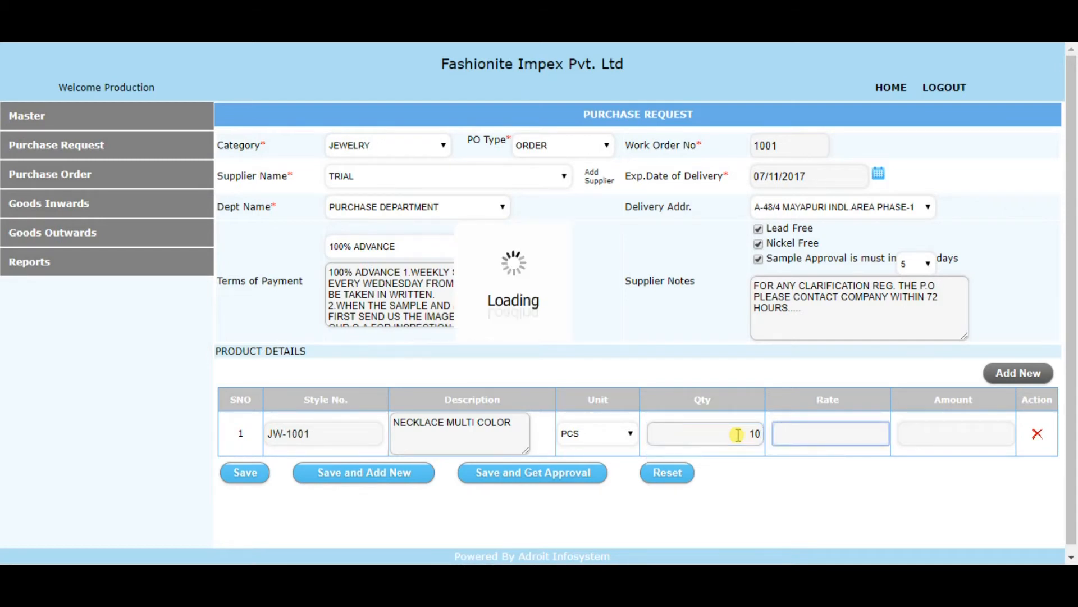
type("2")
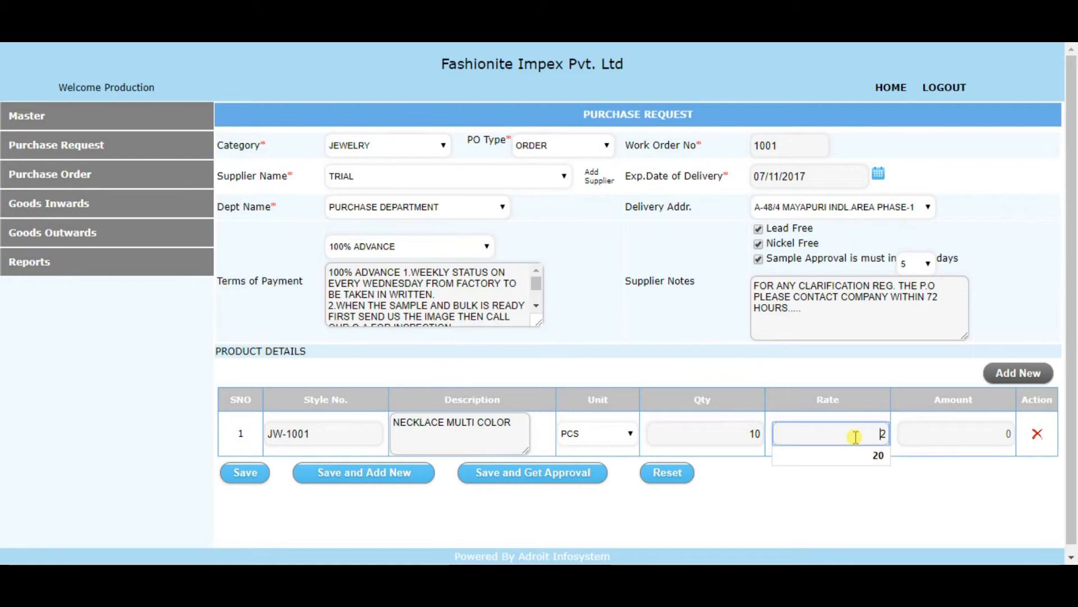
left_click(949, 443)
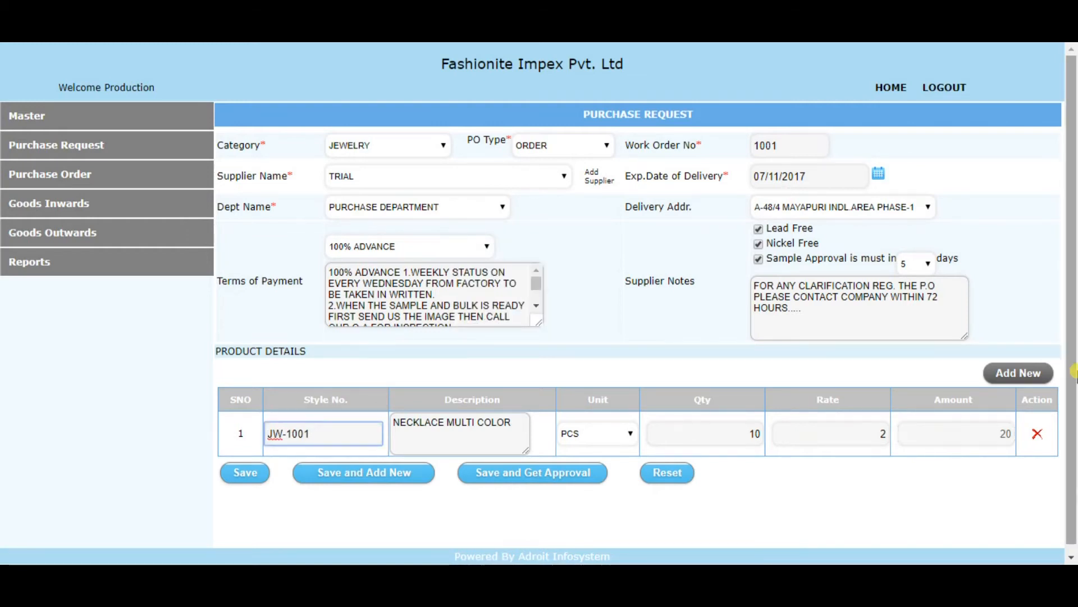
Step: Add a second product row with style number JW-1002 and the description "NECKLACE"
left_click(1039, 375)
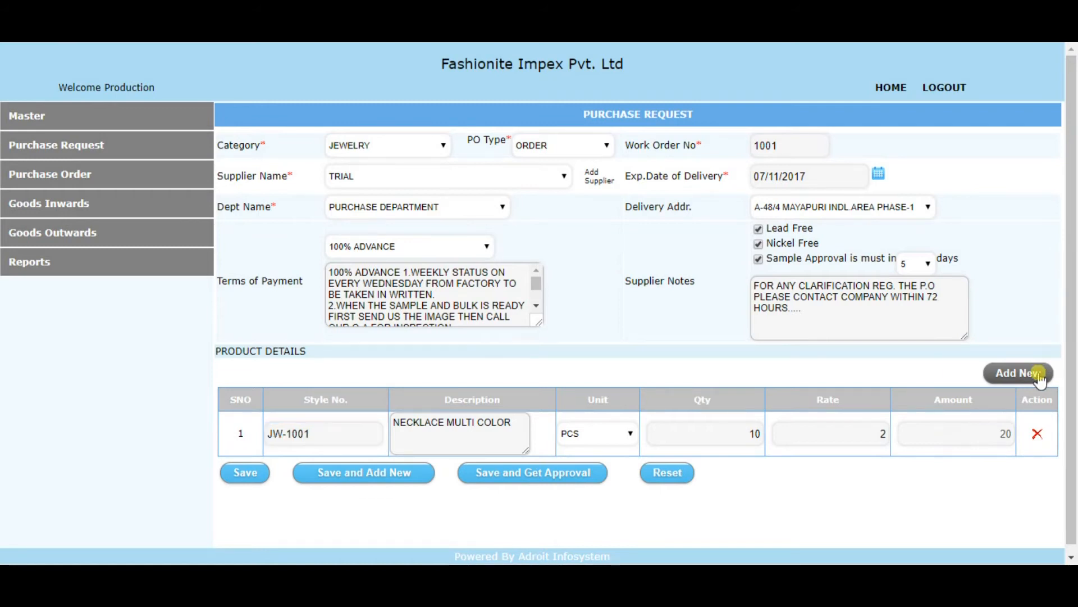
left_click(306, 479)
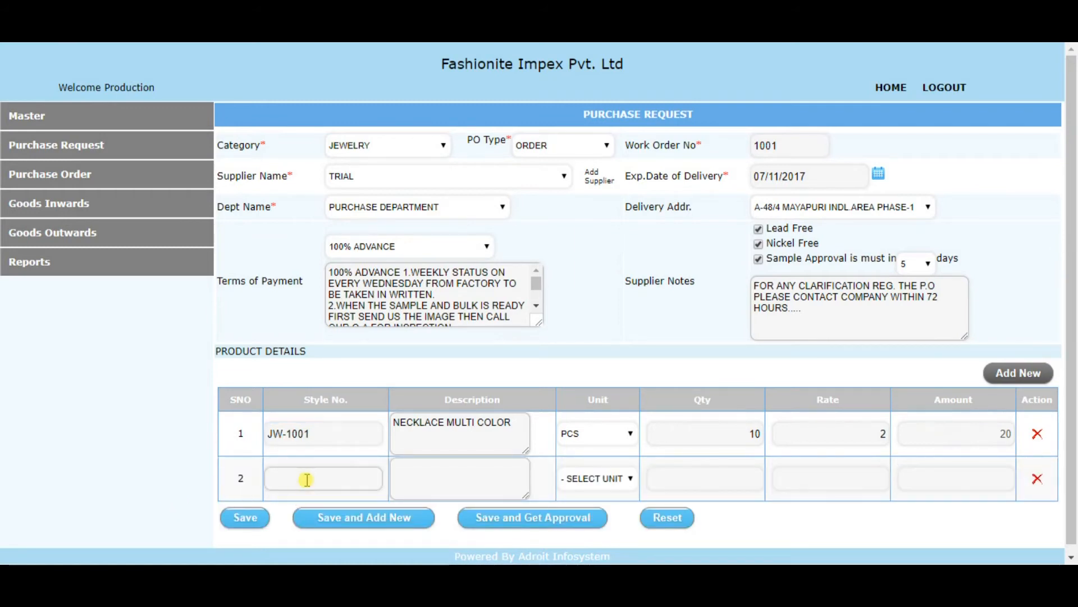
type("J")
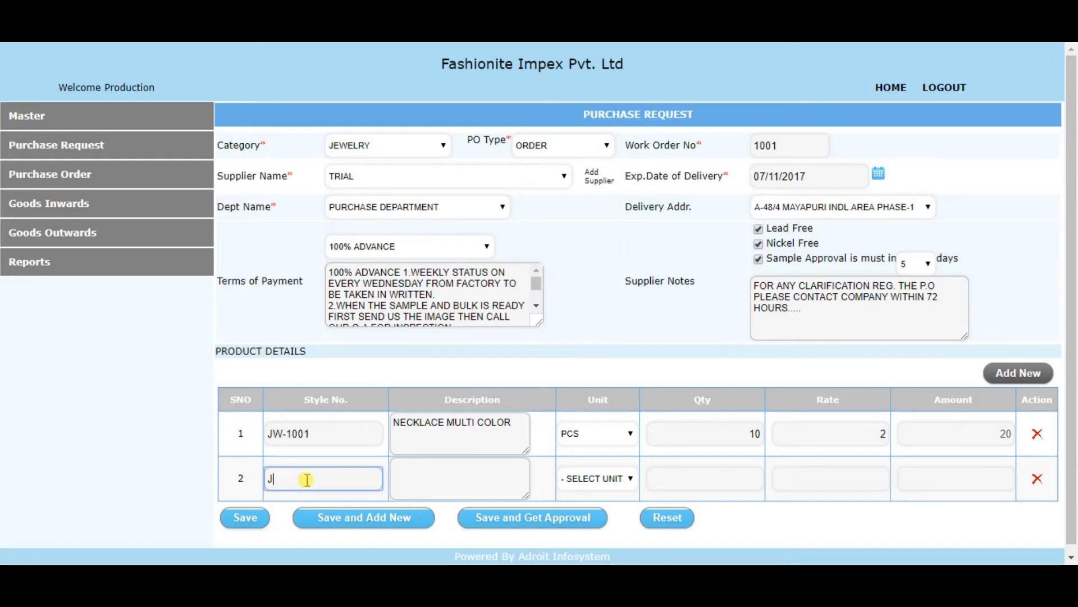
type("W-1002")
key("Tab")
type("NECKLACE")
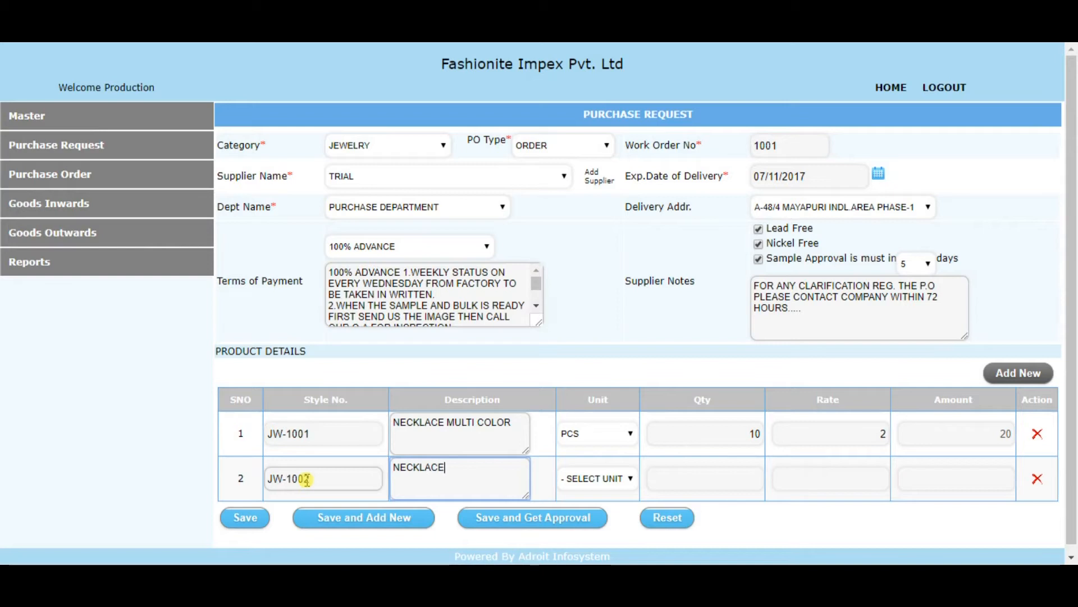
Step: Set the JW-1002 product's unit to PCS, its quantity to 10 and its rate to 2
key("Tab")
key("p")
key("Tab")
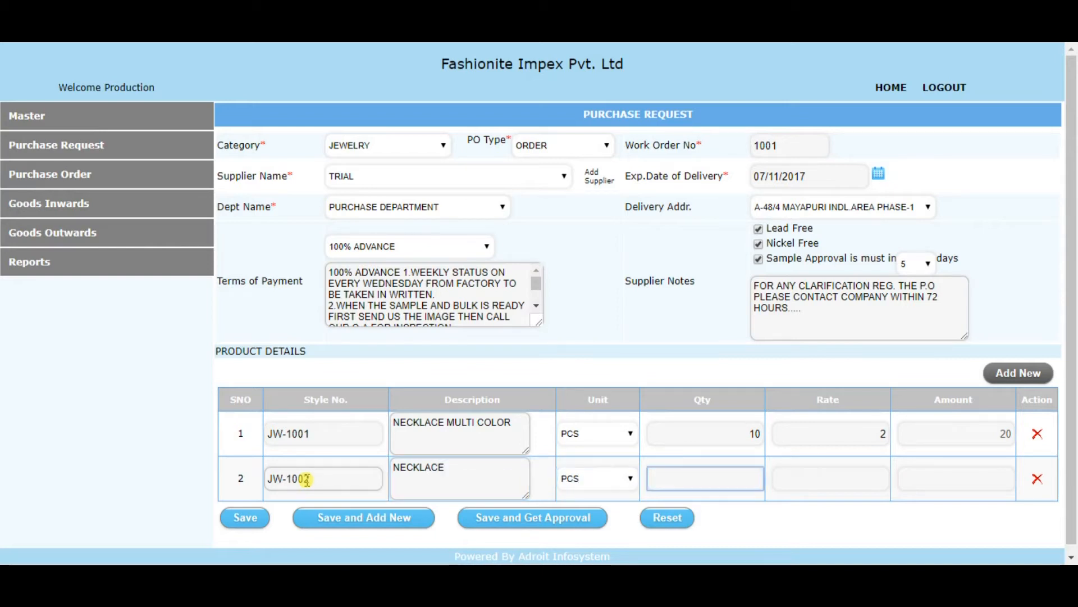
key("Tab")
type("3")
left_click(848, 475)
type("2")
key("Tab")
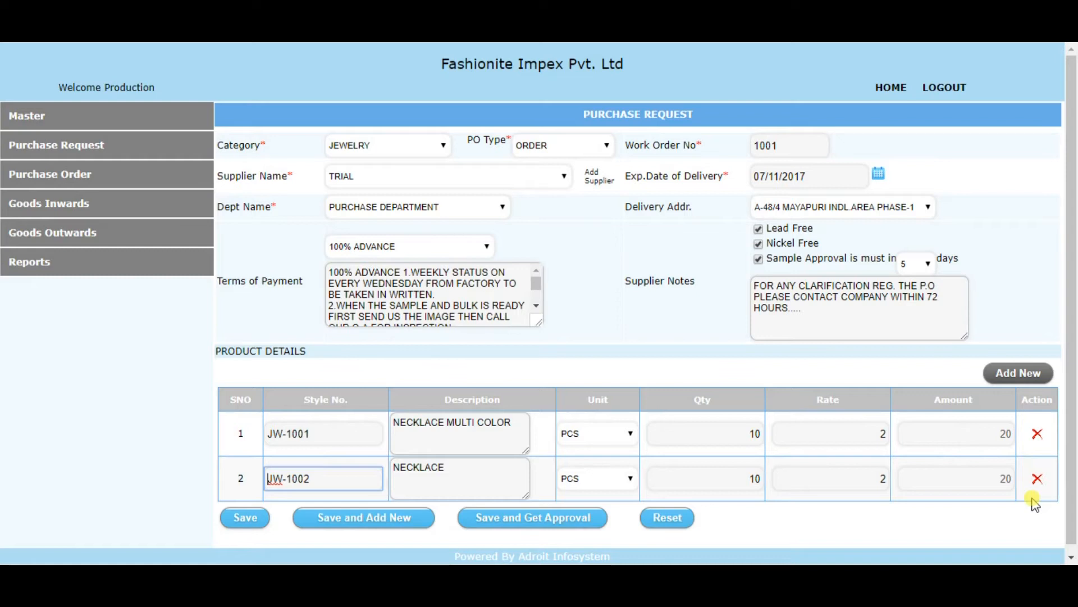
Step: Delete the JW-1001 product row and save the purchase request
left_click(1038, 436)
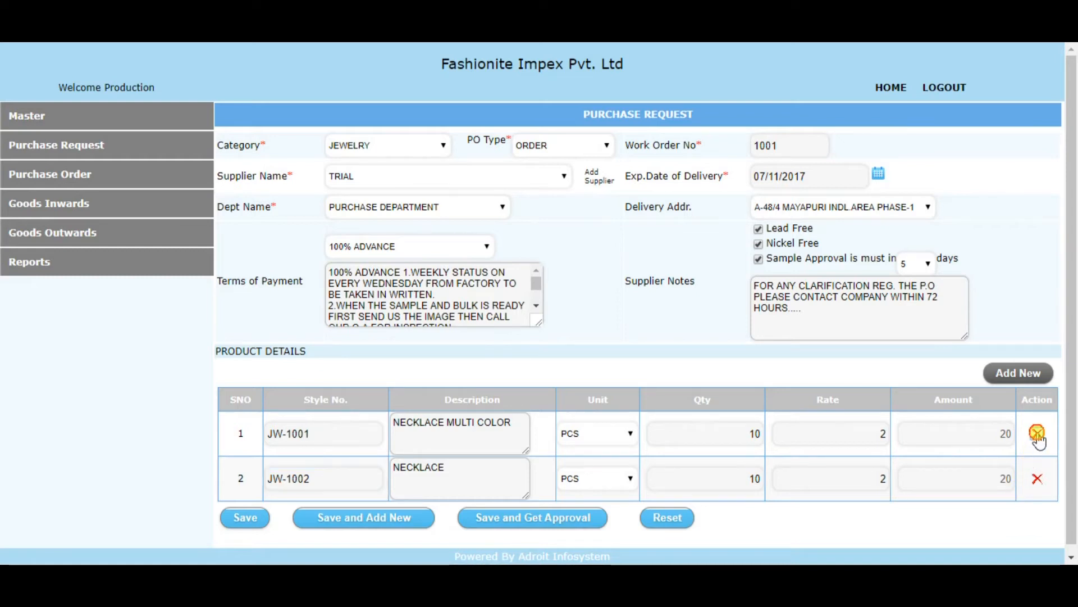
left_click(1037, 434)
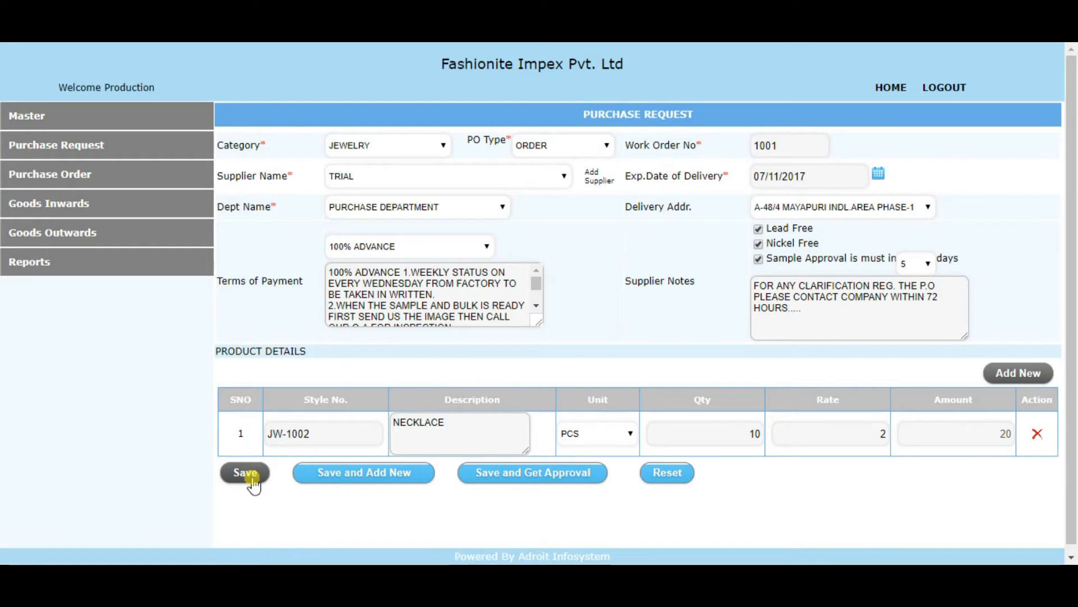
left_click(59, 150)
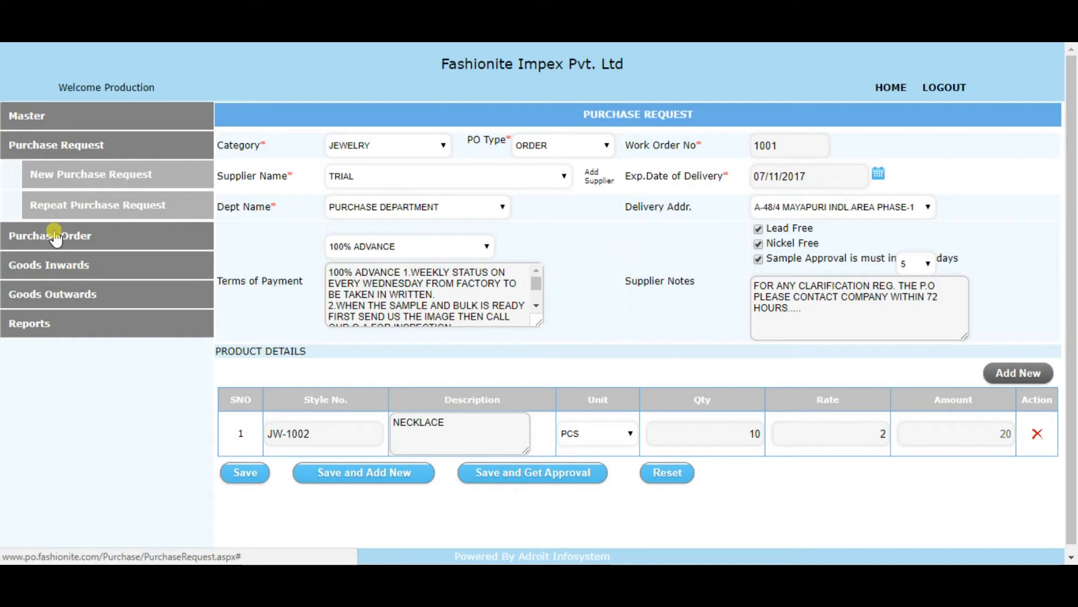
left_click(54, 233)
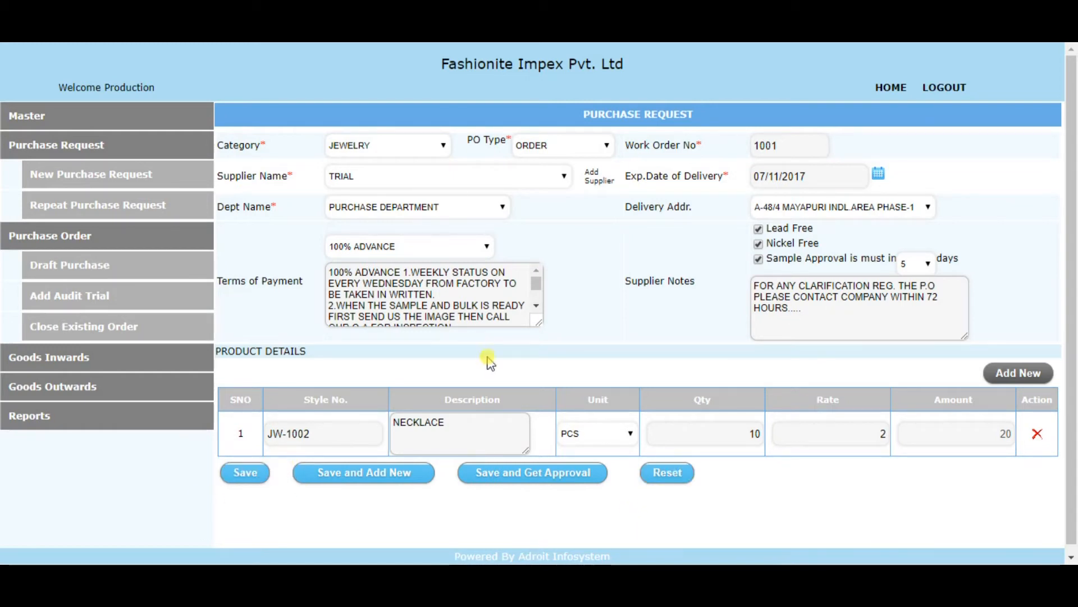
left_click(233, 479)
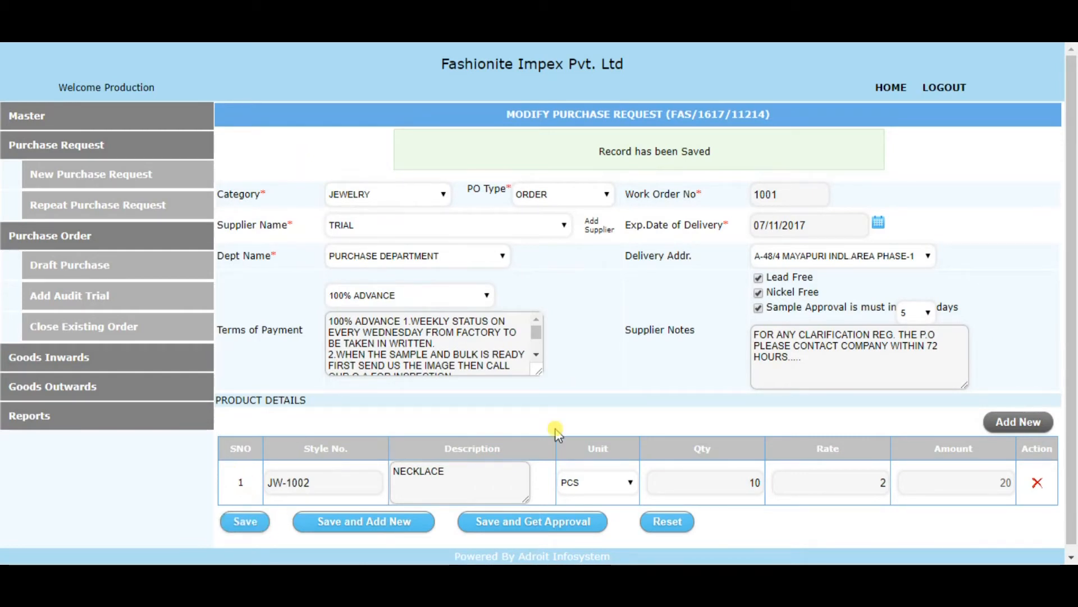
Step: Add another product row with style number JW-1003, the description "NECKLACE" and the unit PCS
left_click(1032, 424)
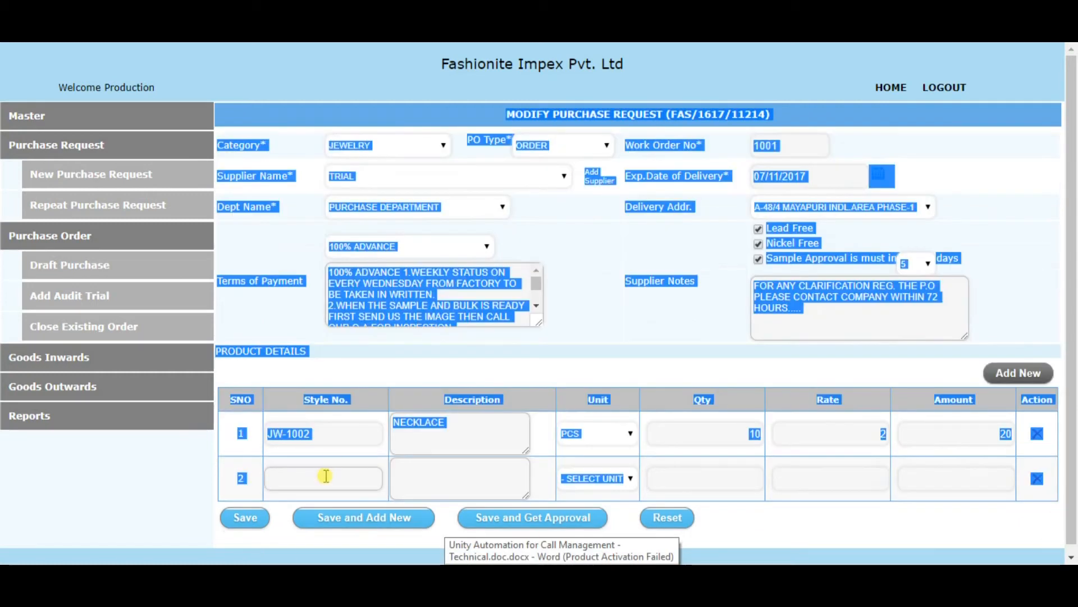
left_click(326, 476)
type("JW-1003")
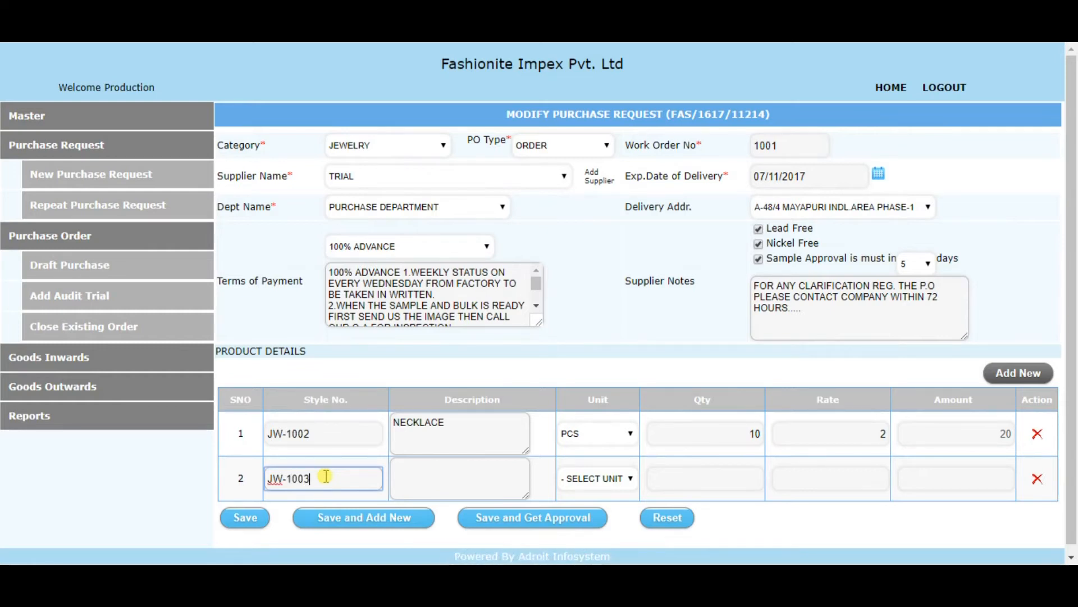
key("Tab")
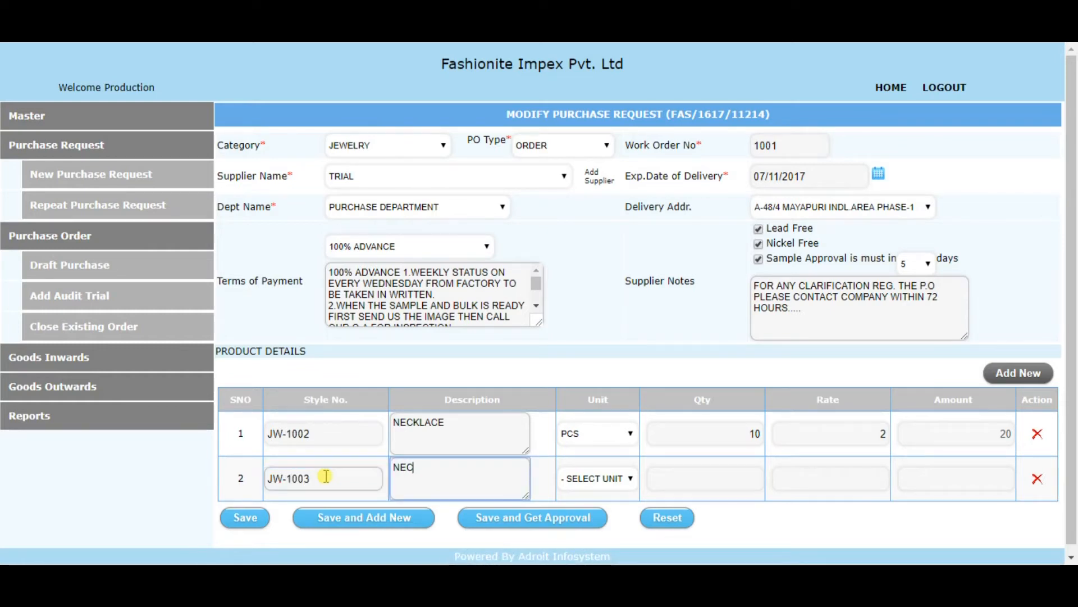
key("Tab")
key("p")
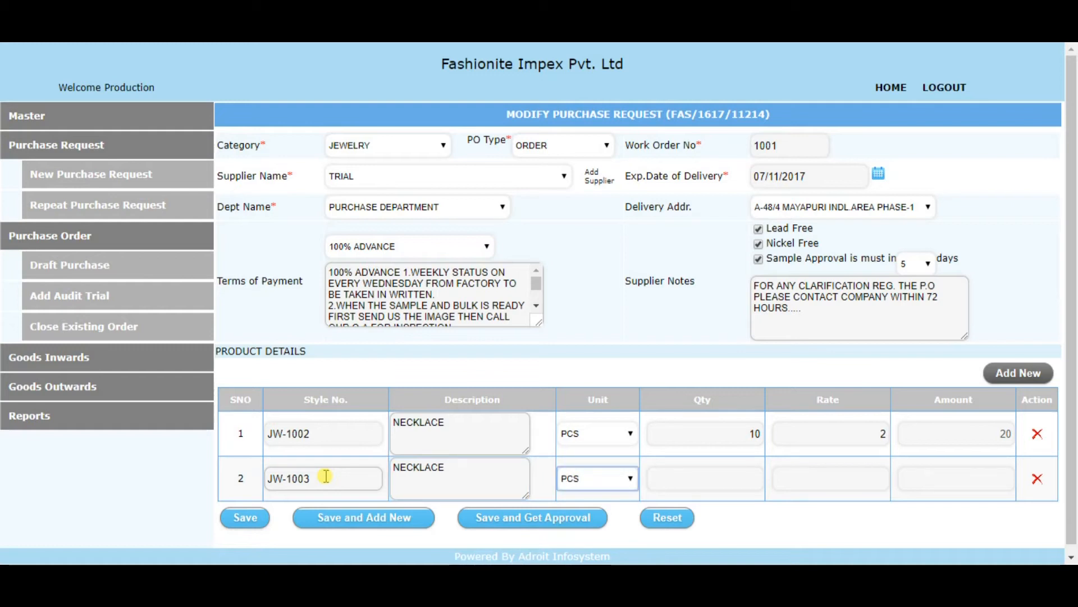
Step: Set the JW-1003 product's quantity to 10 and rate to 1, and save the modified purchase request
left_click(697, 479)
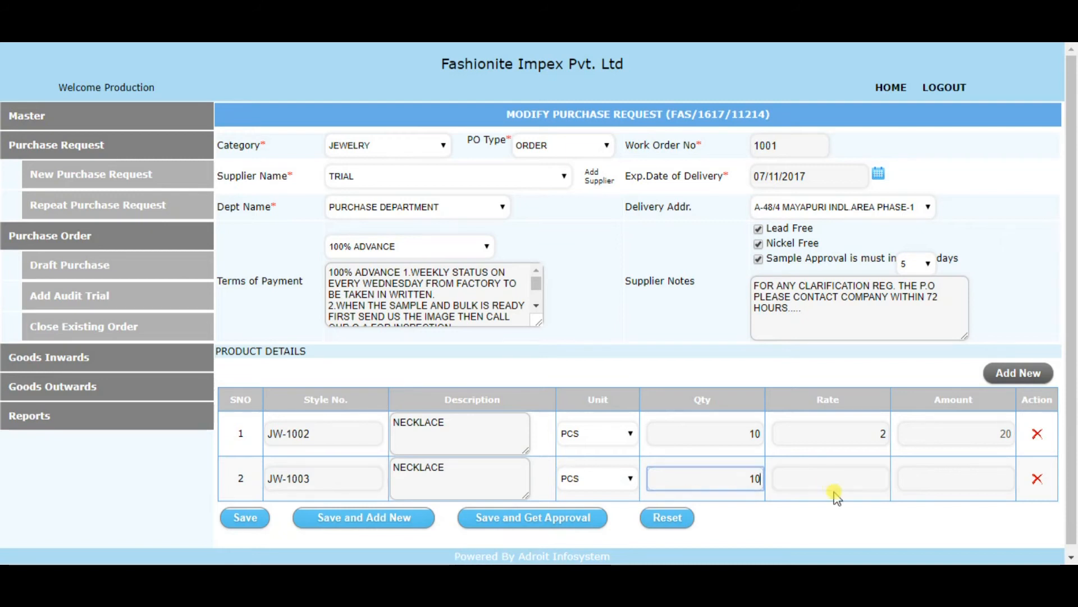
left_click(849, 479)
type("1")
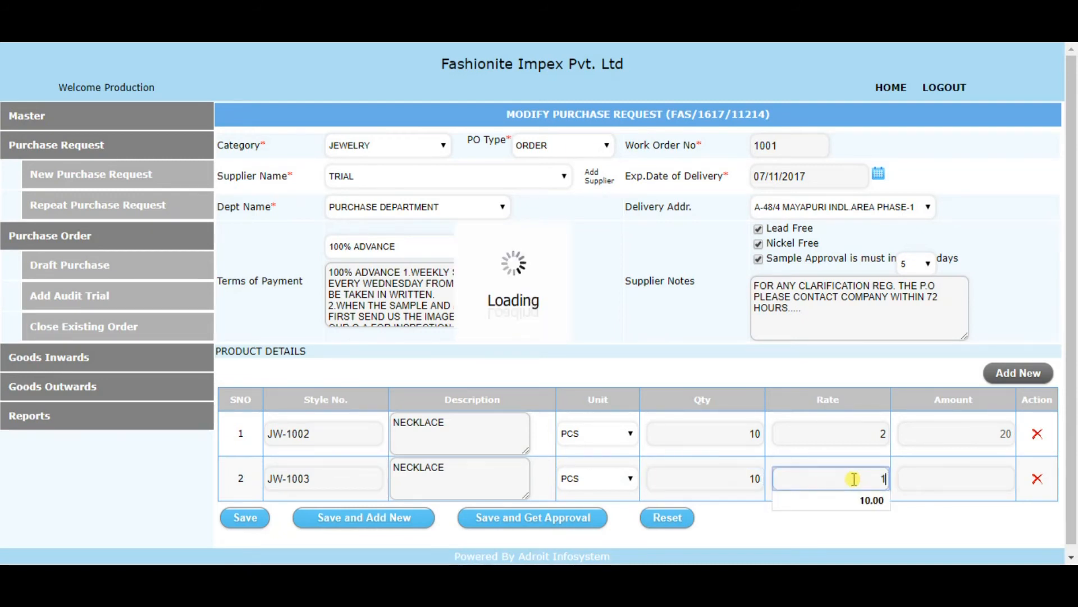
key("Tab")
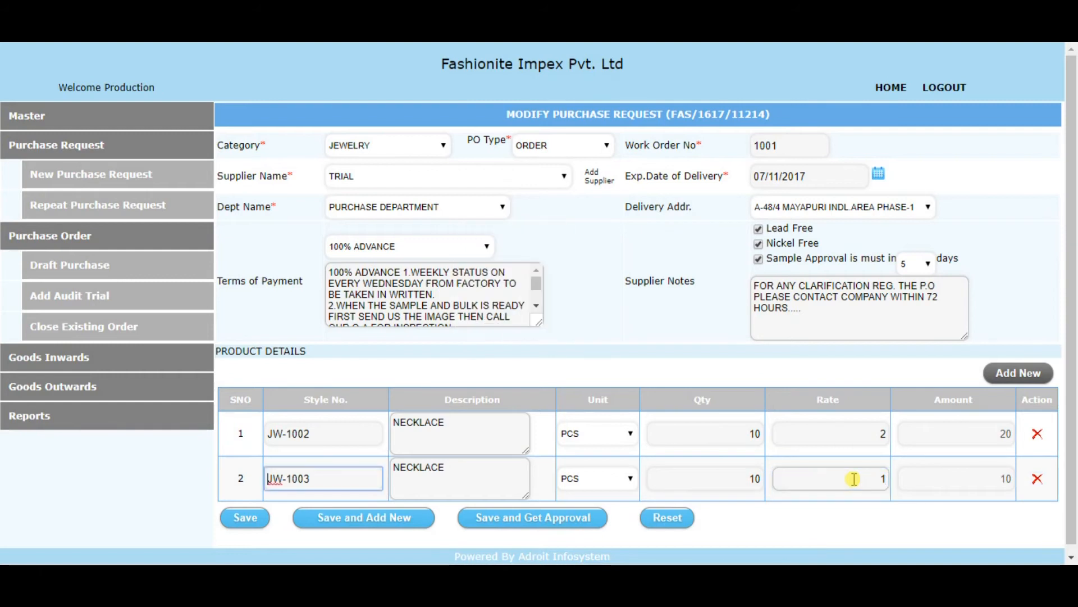
left_click(247, 517)
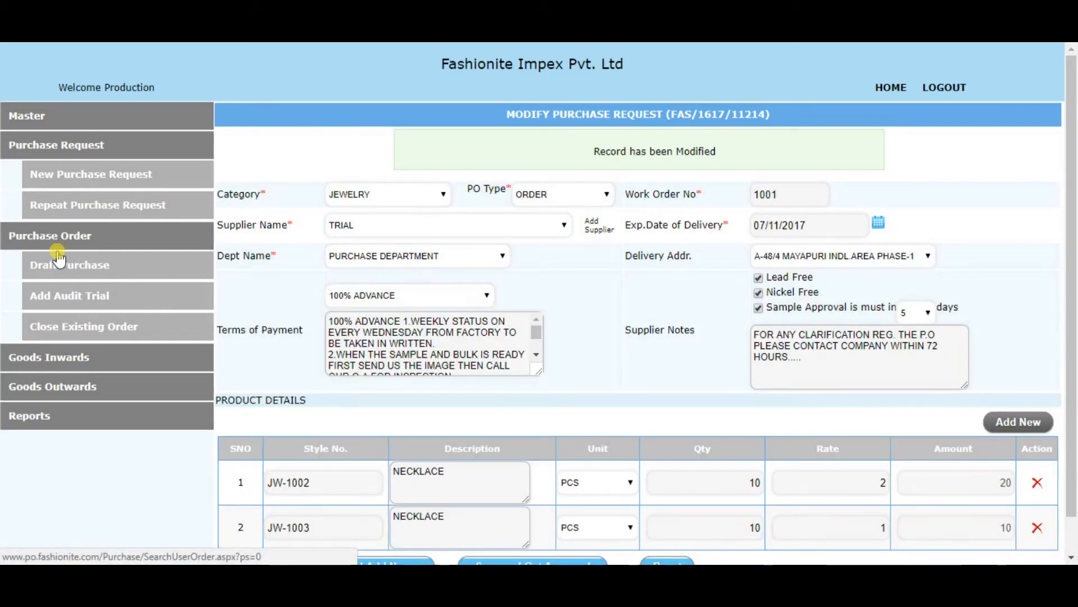
Step: Create a repeat purchase request from the 27/11/2013 TORAN ENTERPRISE order
left_click(98, 213)
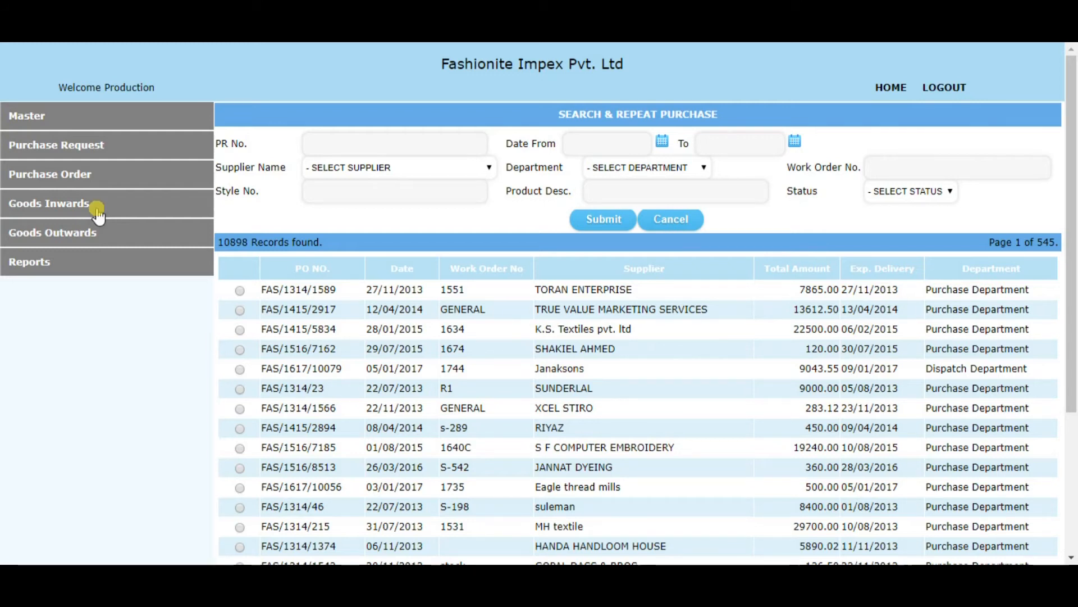
left_click(240, 290)
scroll(1074, 443, "down", 4)
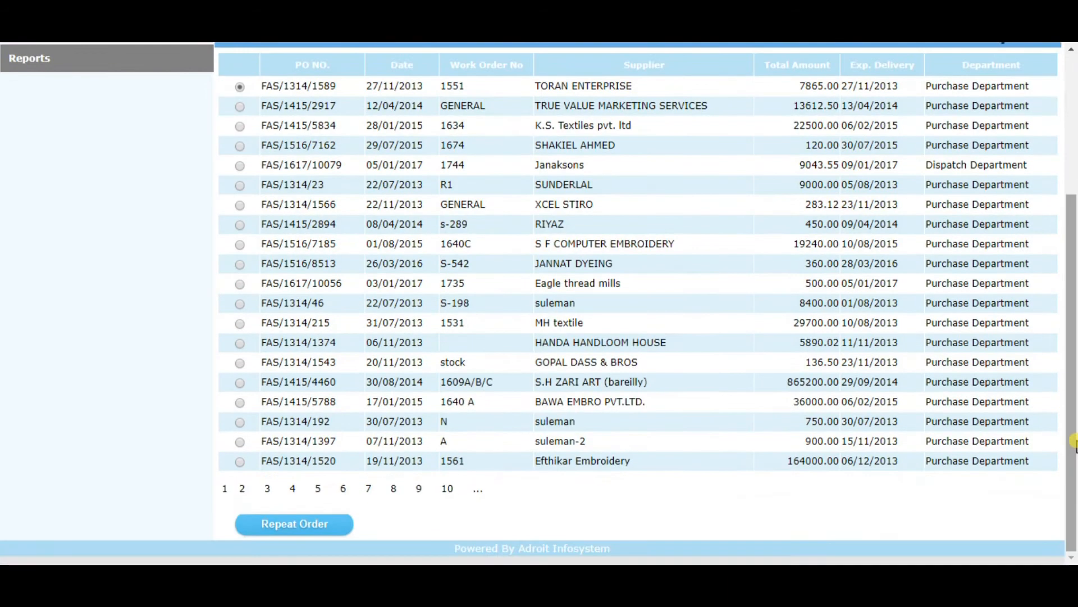
left_click(318, 525)
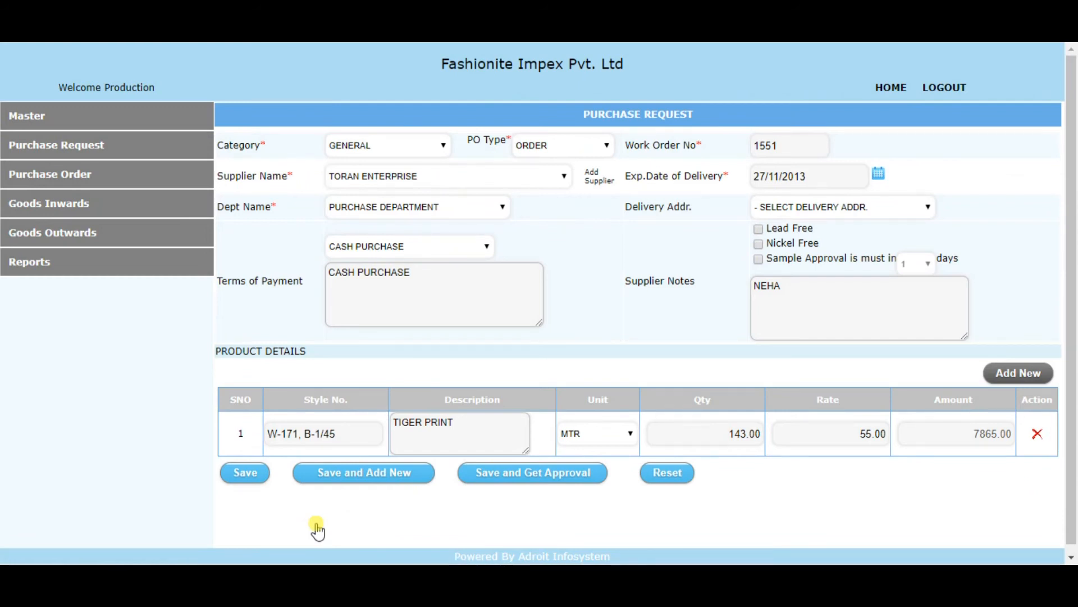
left_click(560, 175)
left_click(642, 282)
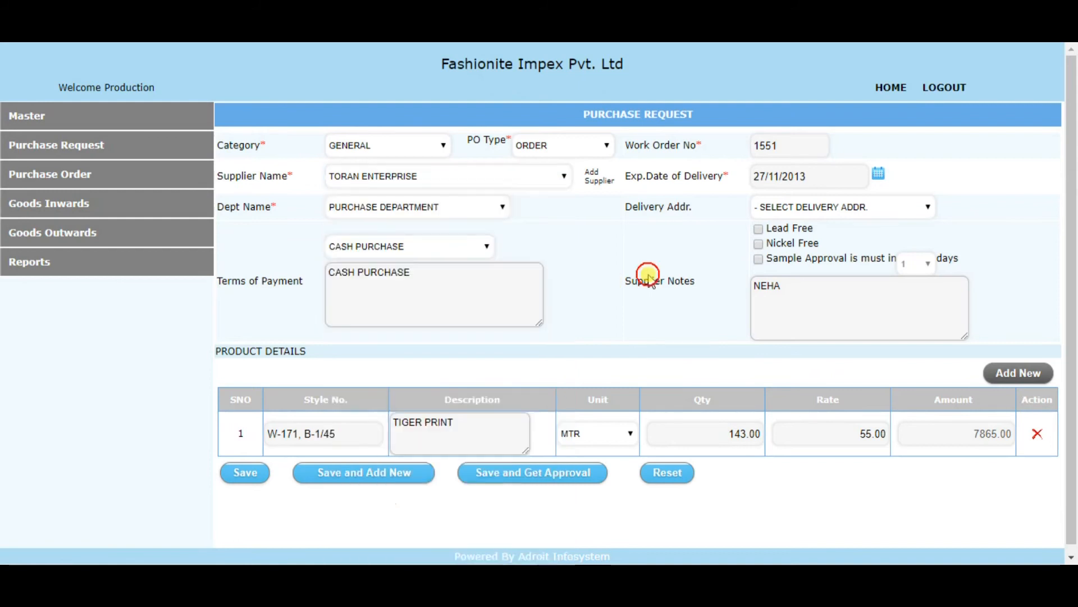
left_click(455, 304)
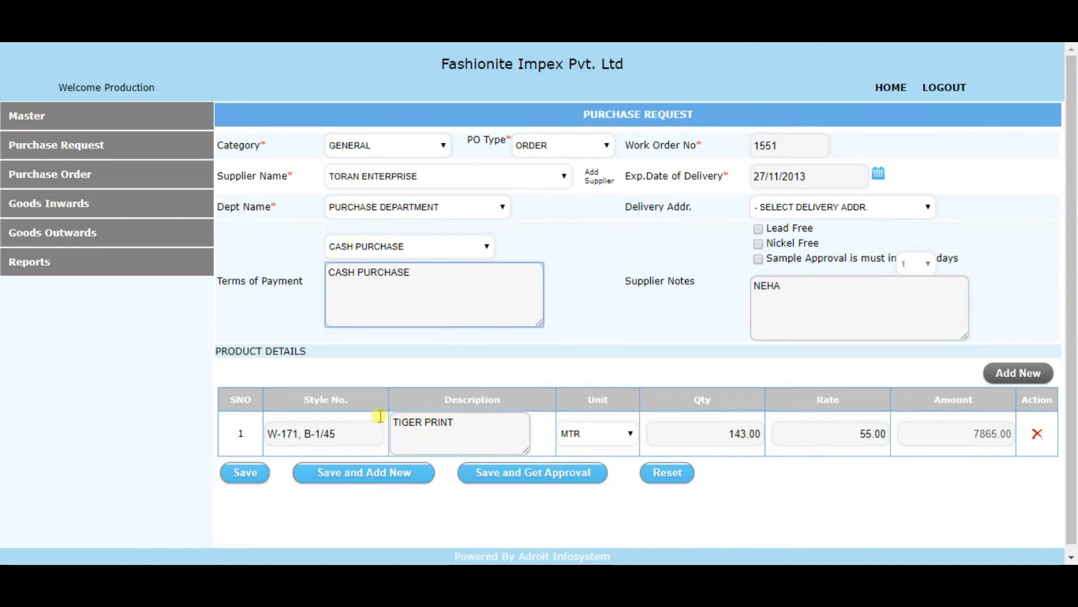
Step: Open the list of draft purchases
left_click(49, 178)
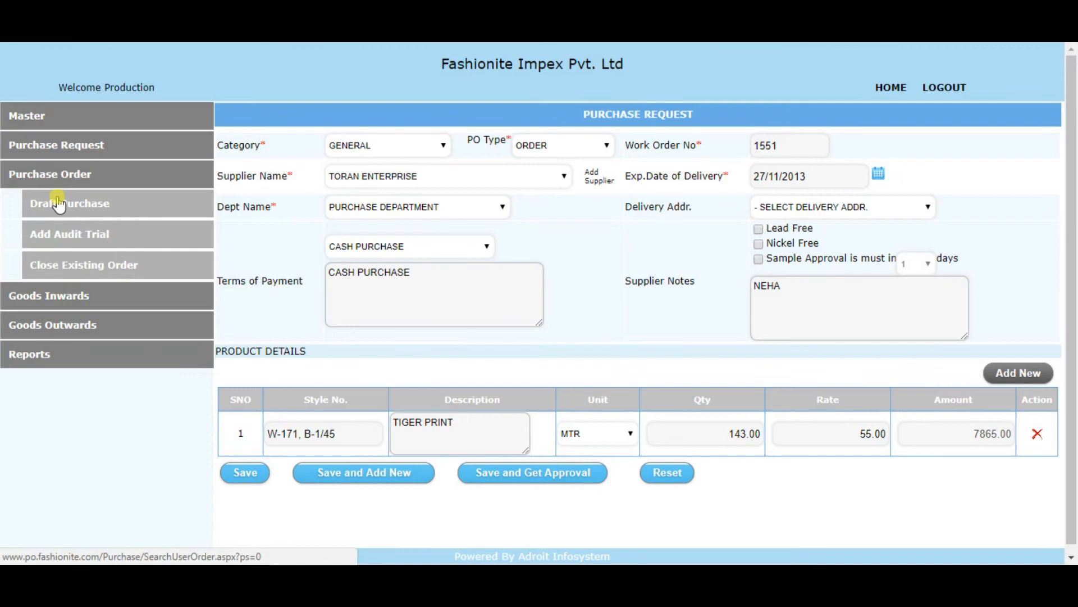
left_click(57, 206)
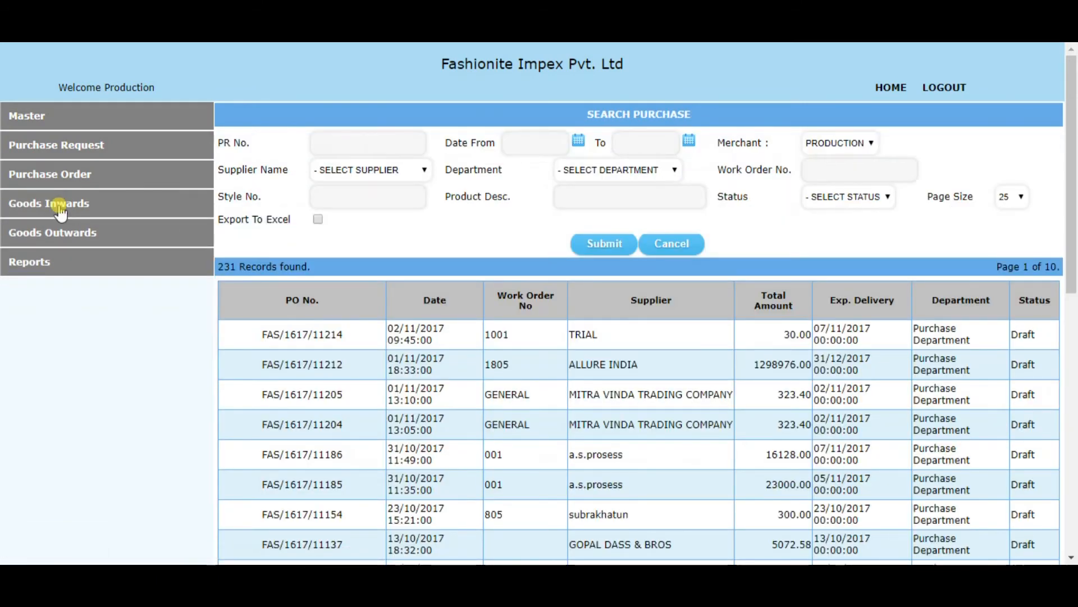
Step: Open the TRIAL supplier's draft purchase request dated 02/11/2017 for modification
left_click(58, 206)
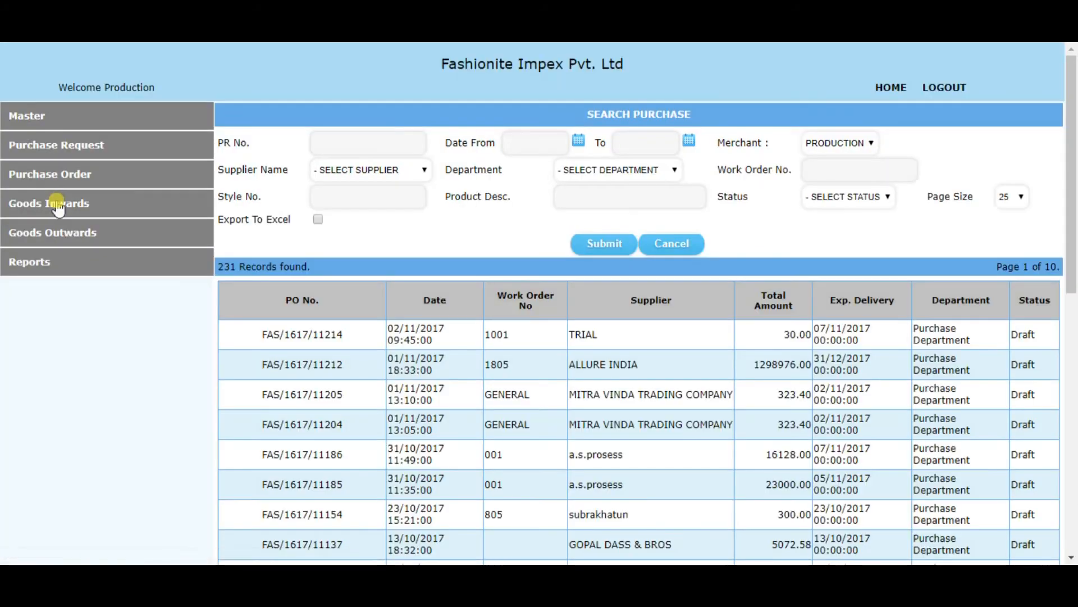
scroll(58, 209, "down", 1)
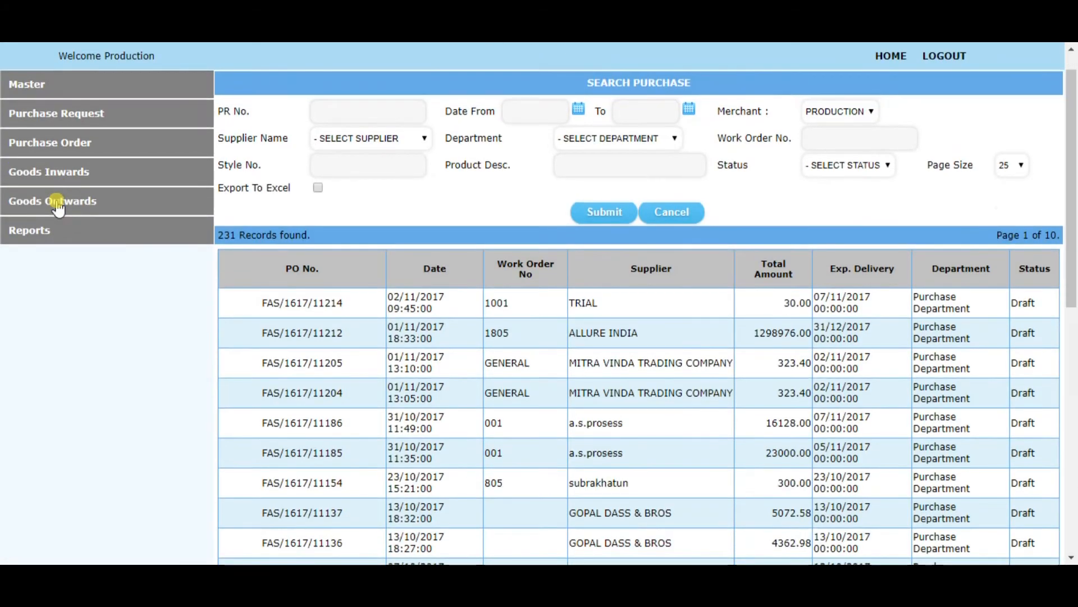
scroll(58, 207, "down", 1)
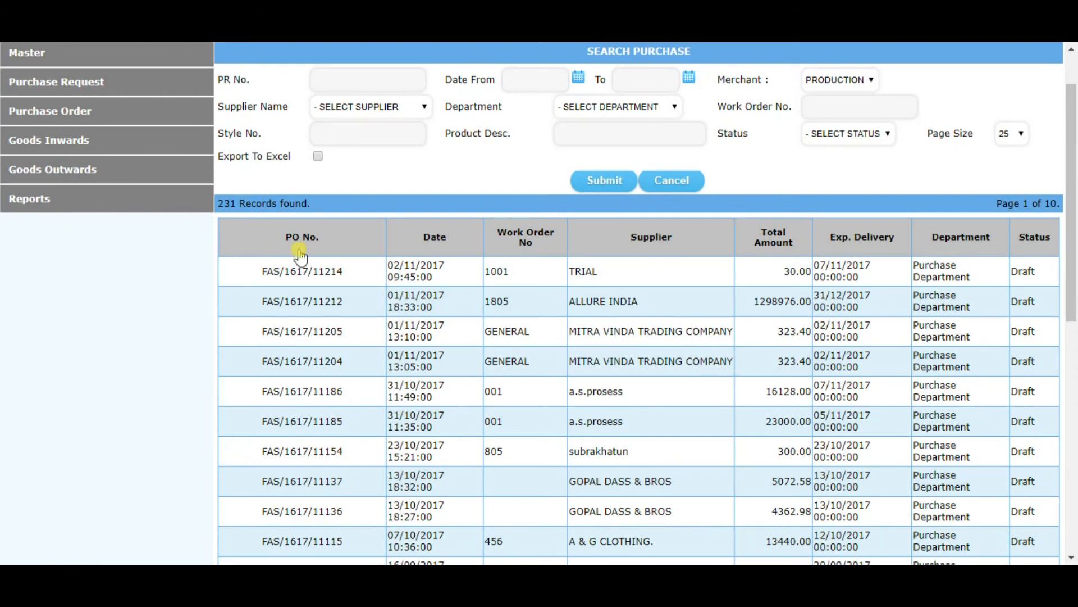
left_click(333, 272)
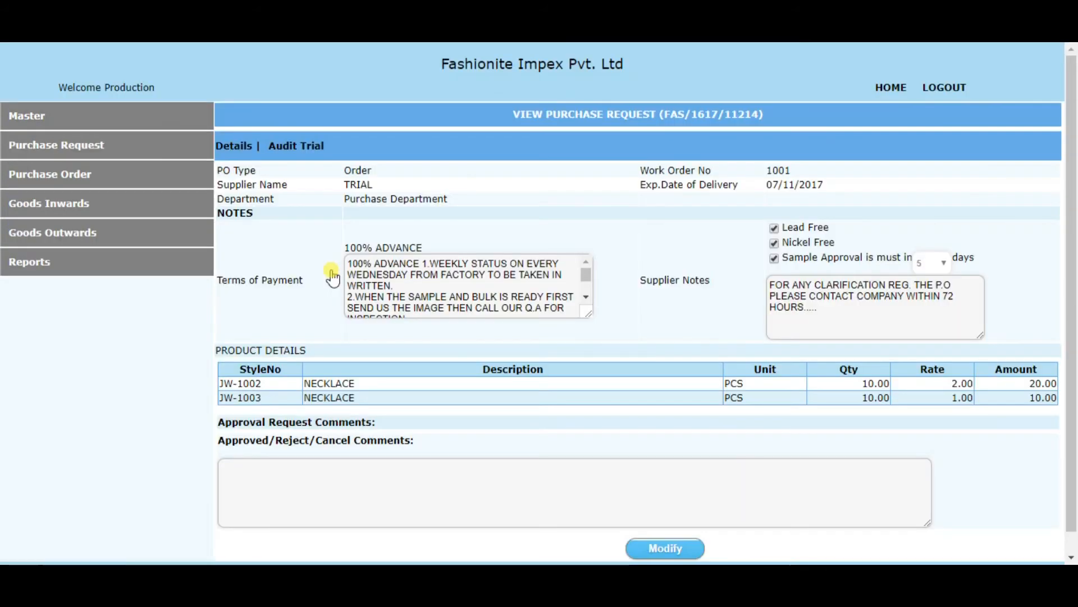
scroll(587, 366, "down", 1)
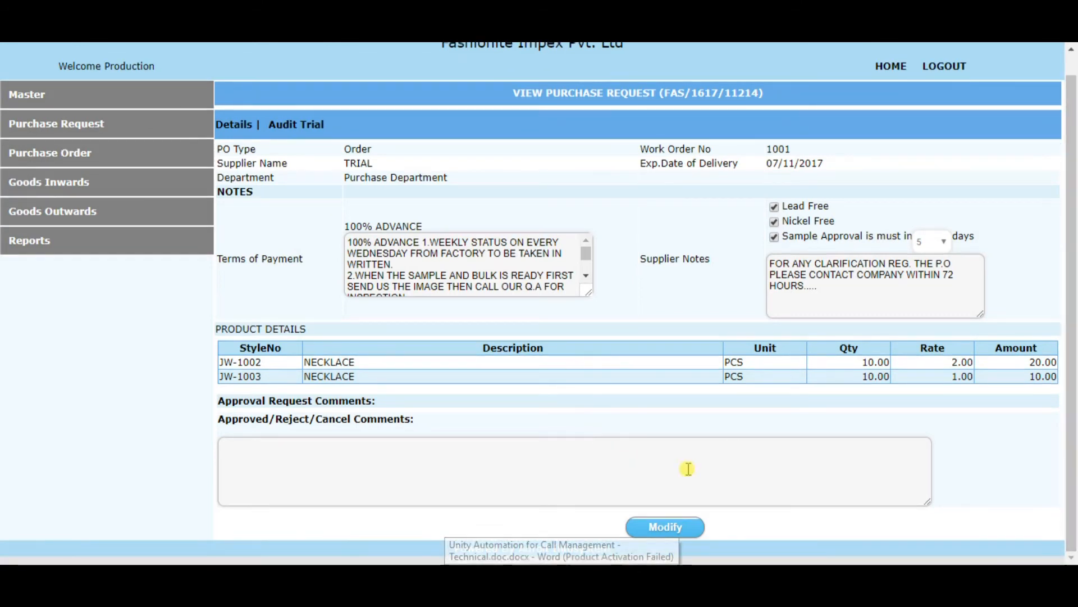
left_click(666, 528)
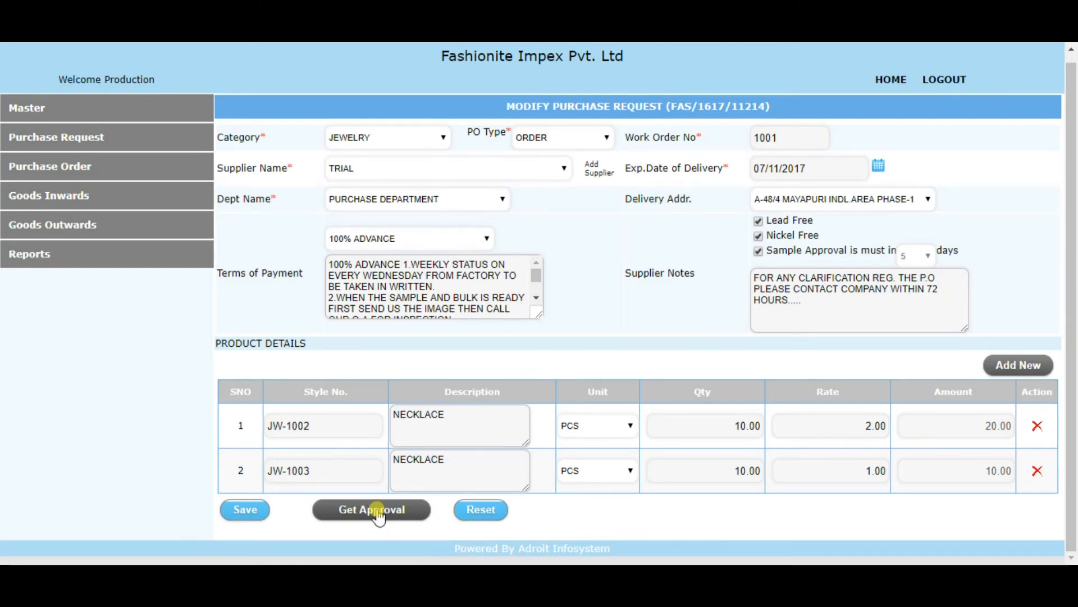
Step: Forward the purchase request for approval to the second listed Purchase Department user with the comment "PLEASE CHECK IT"
left_click(374, 509)
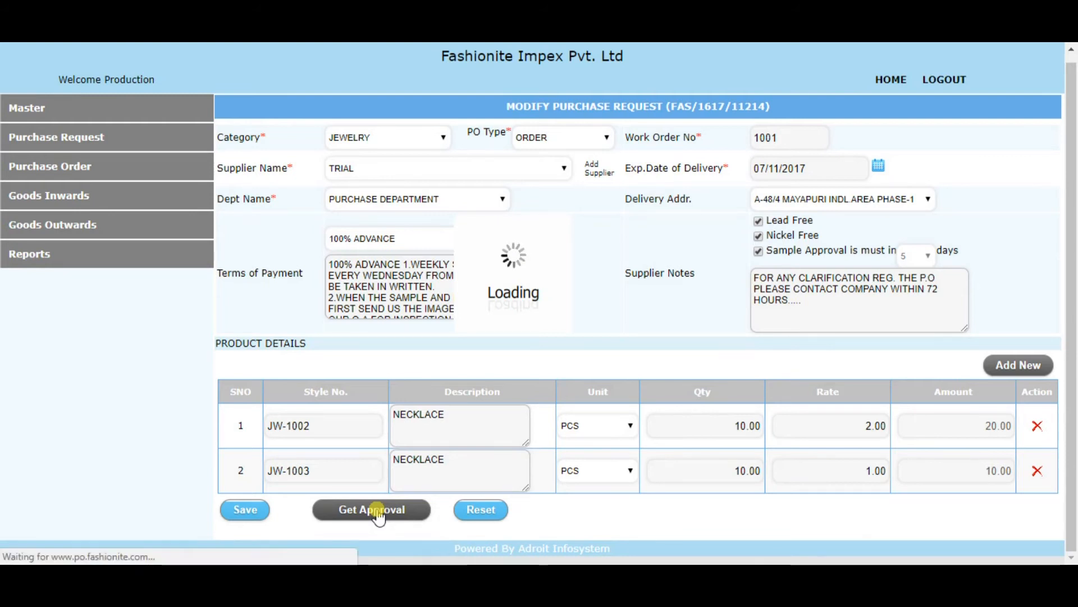
left_click(227, 174)
left_click(251, 234)
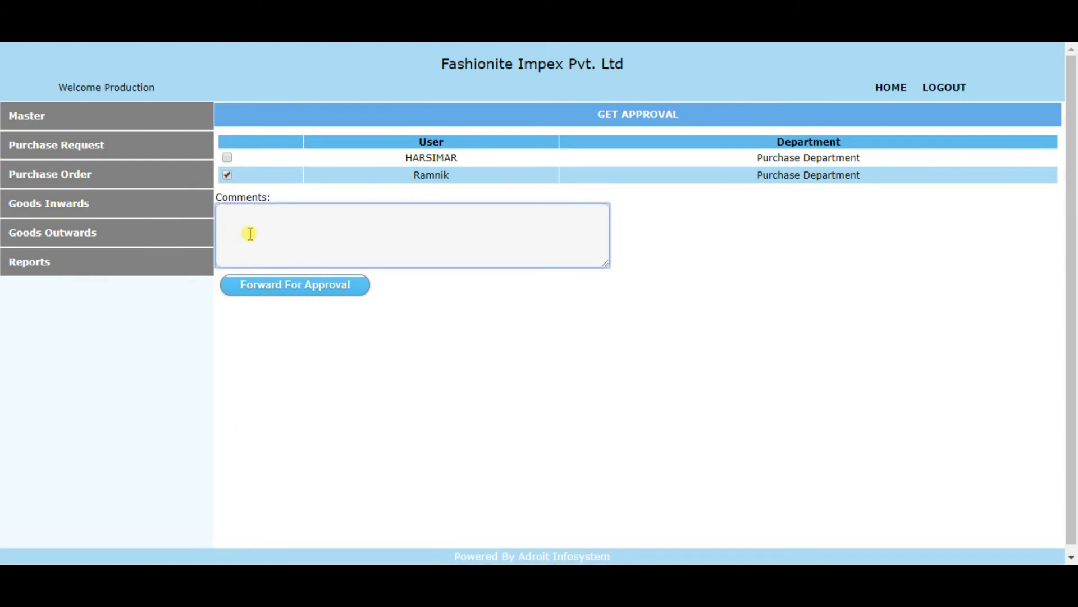
type("pLEASE")
key("Home")
key("Delete")
type("P")
key("End")
type("CHECK IT")
left_click(279, 289)
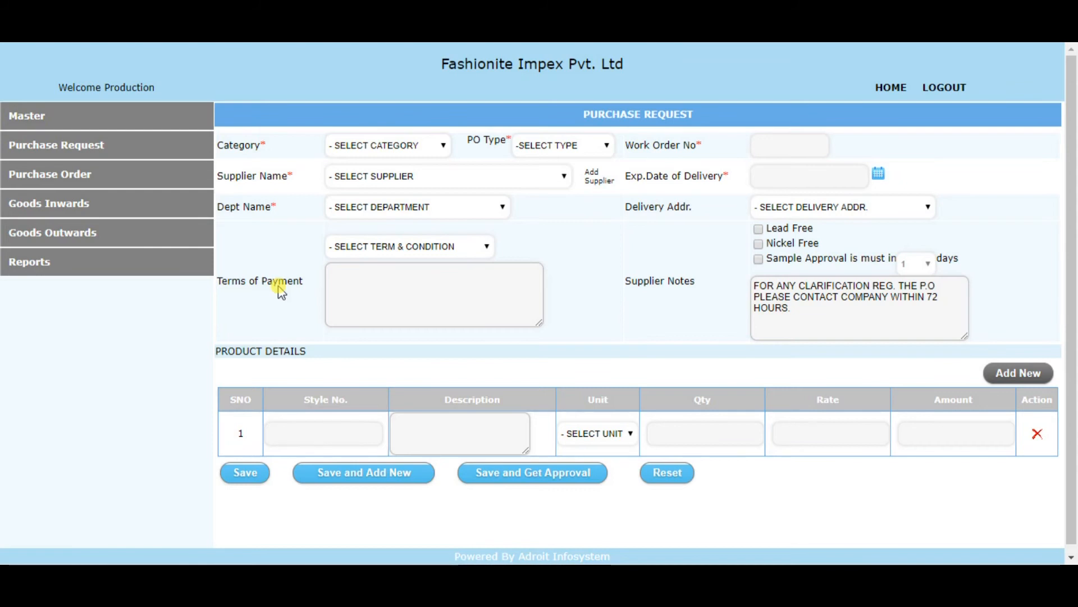
Step: Open the draft purchases search and list the purchases with the status REJECTED
mouse_move(210, 175)
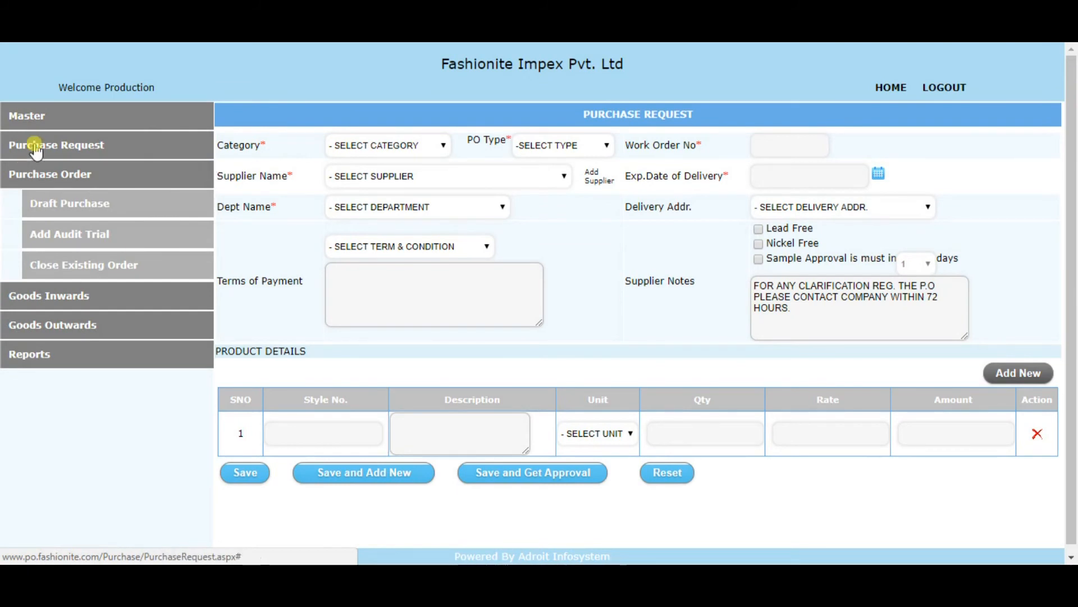
left_click(68, 204)
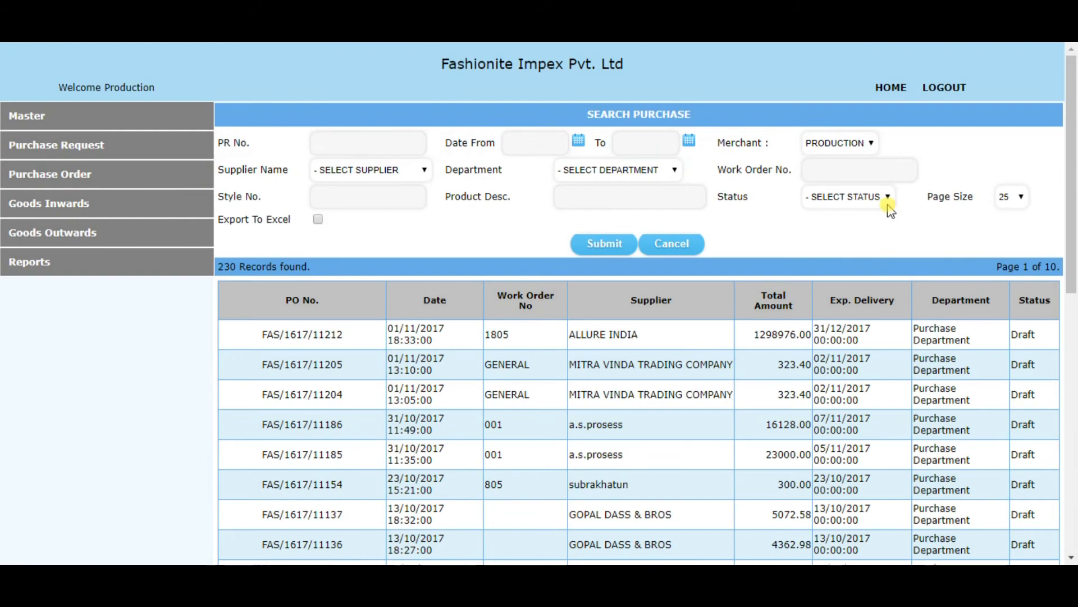
left_click(888, 206)
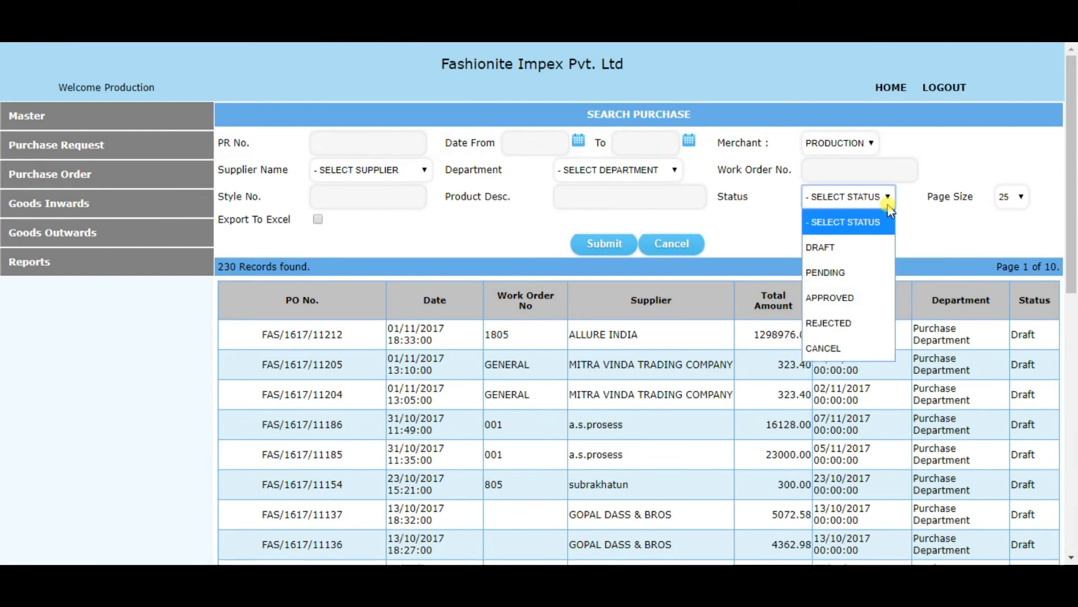
left_click(851, 259)
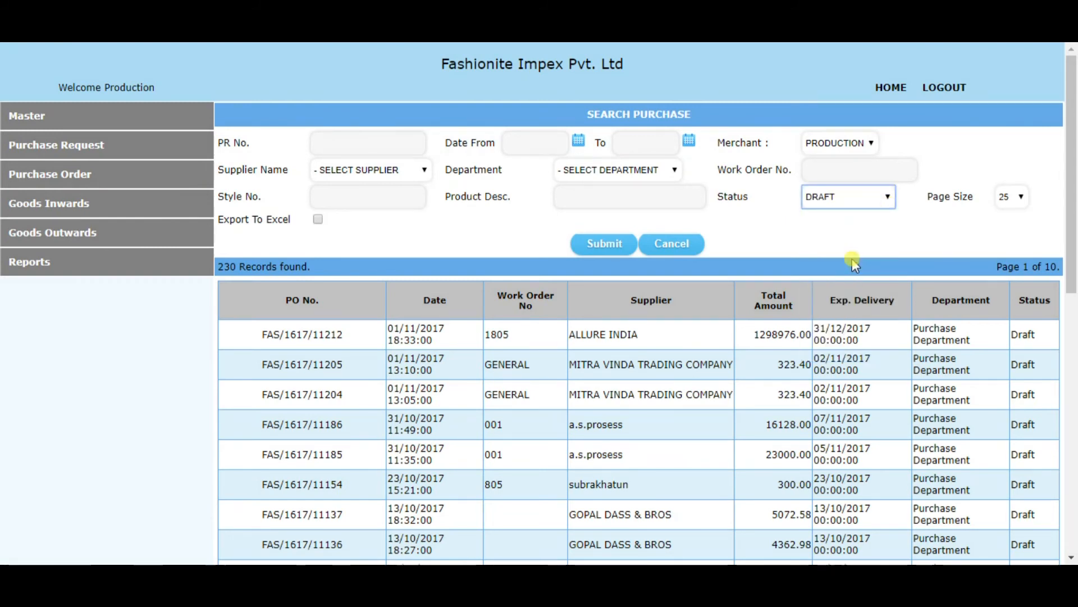
left_click(873, 203)
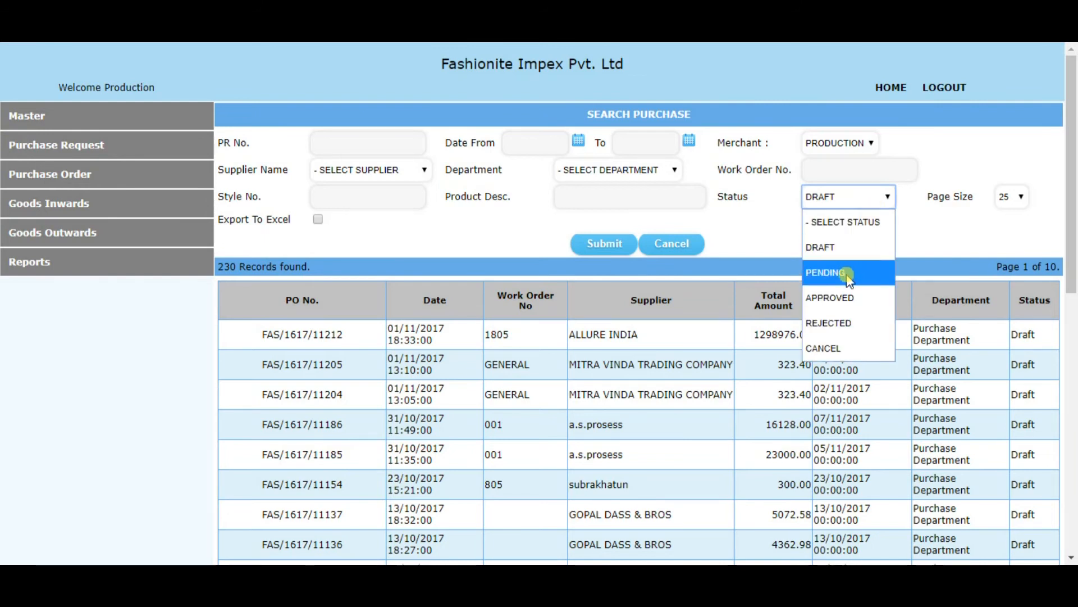
left_click(841, 322)
left_click(596, 246)
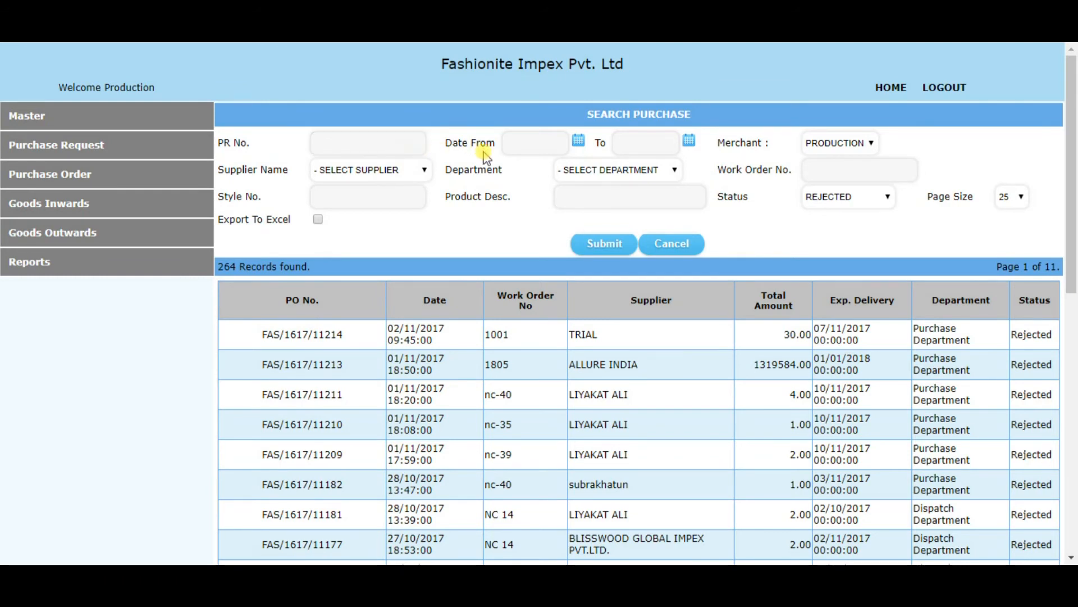
Step: Limit the rejected purchases search to dates from 02/11/2017 to 02/11/2017
left_click(379, 135)
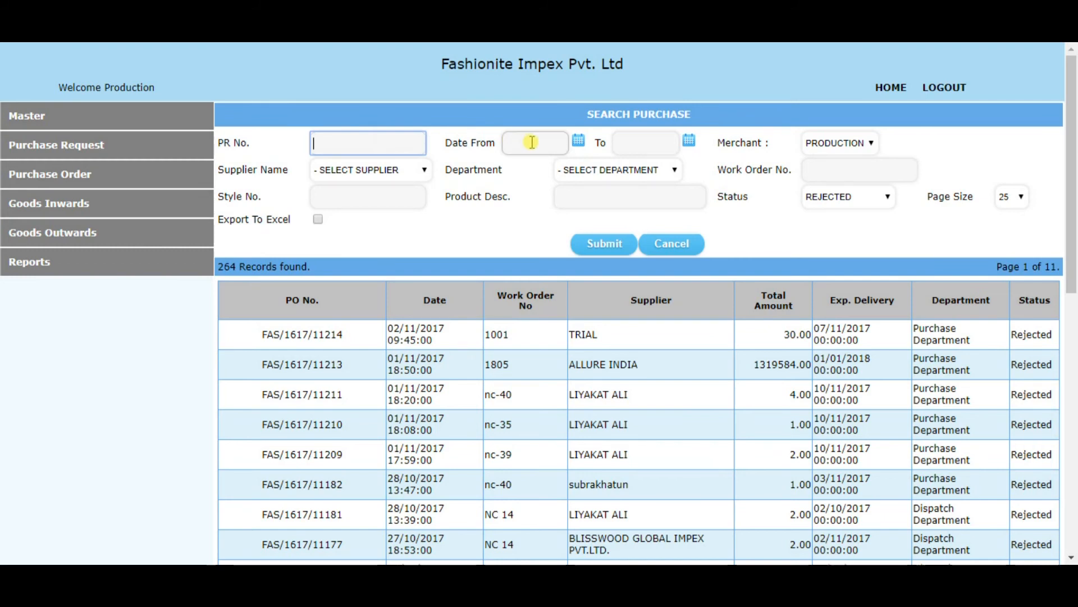
left_click(579, 141)
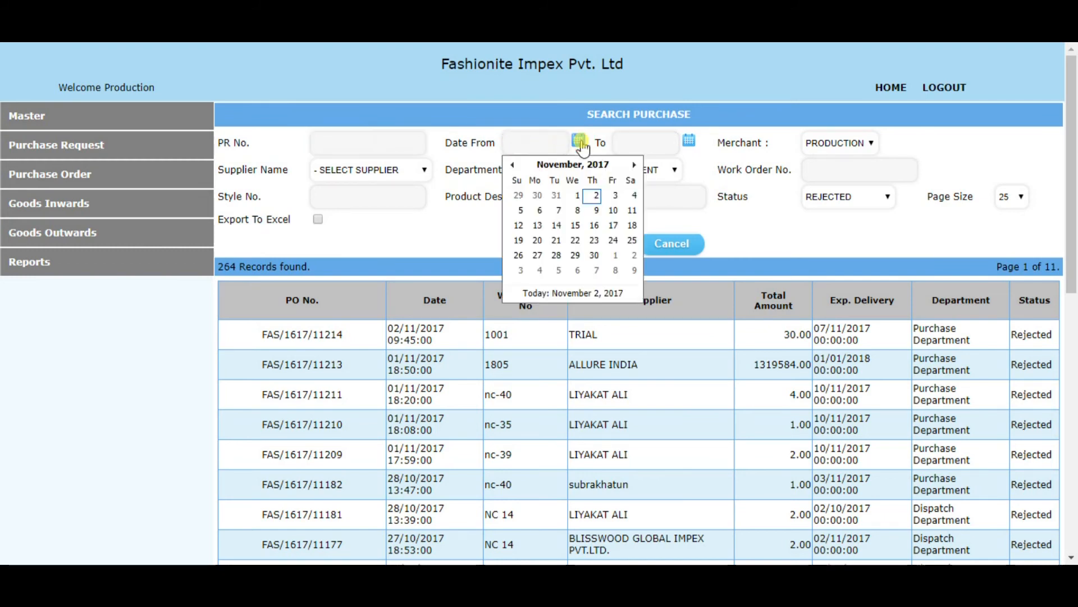
left_click_drag(595, 194, 691, 152)
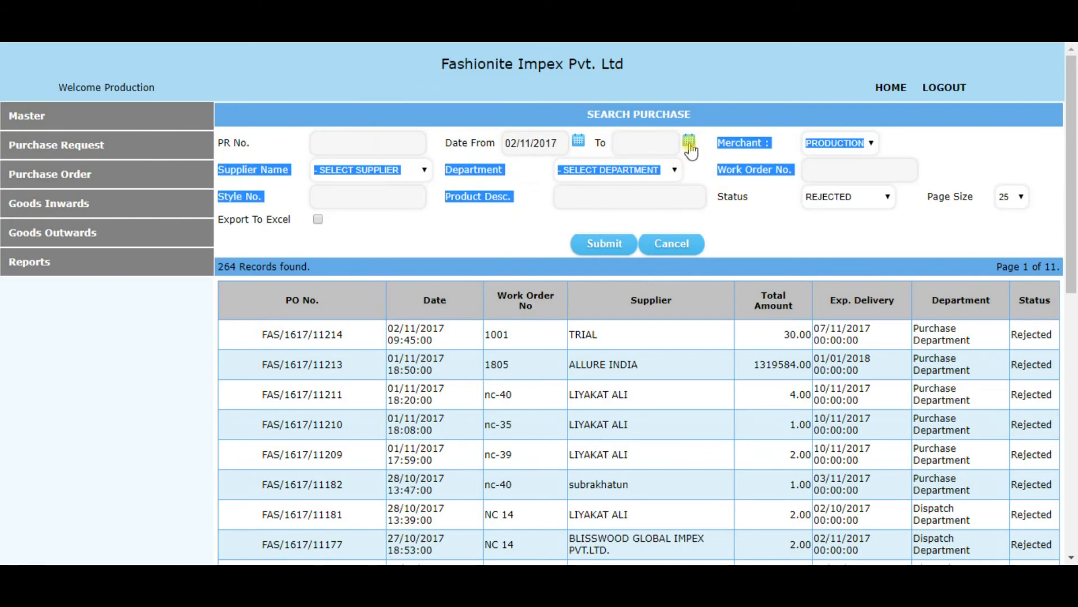
left_click(692, 146)
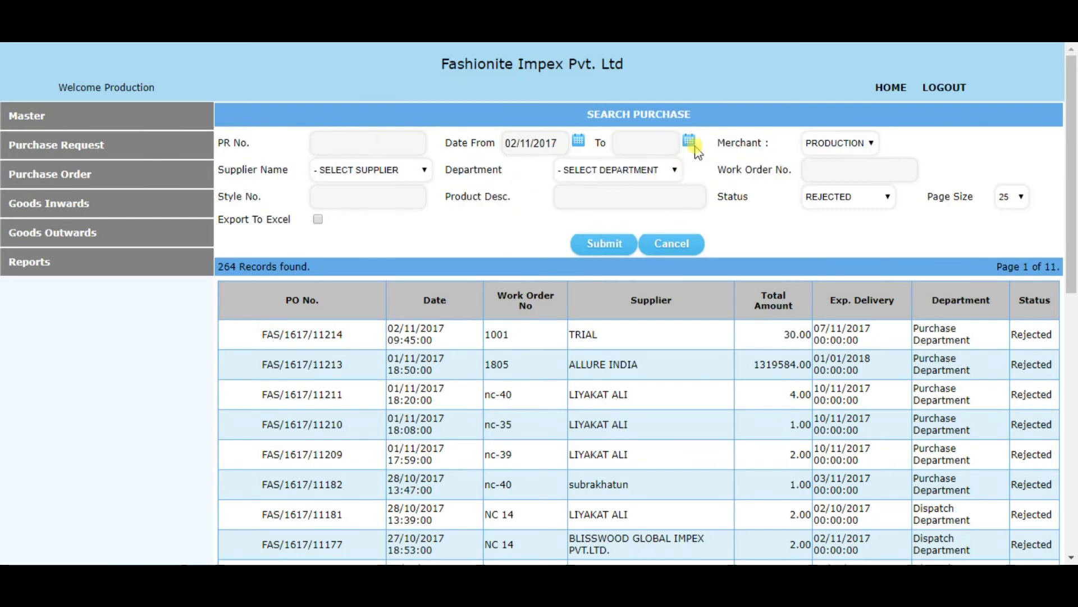
left_click(690, 147)
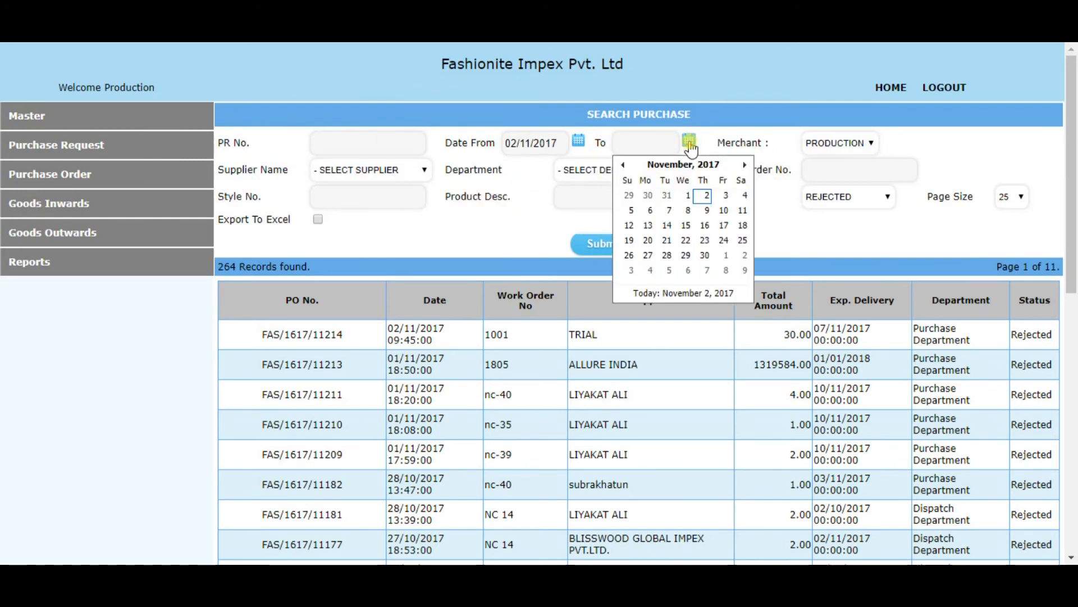
left_click(705, 193)
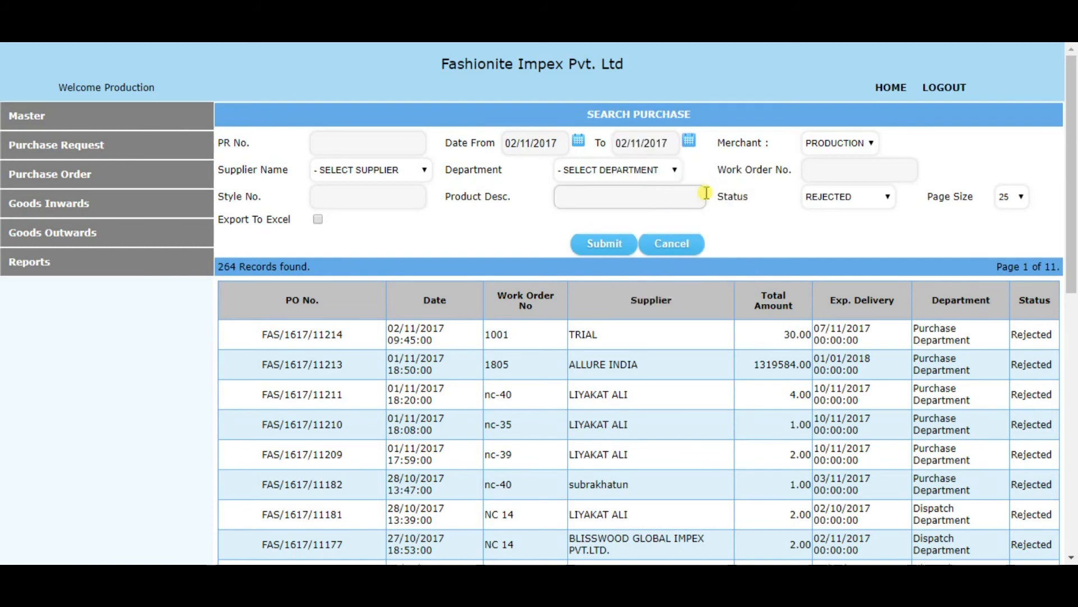
right_click(619, 256)
Step: Reopen the draft purchases search and list the purchases with the status APPROVED
left_click(79, 179)
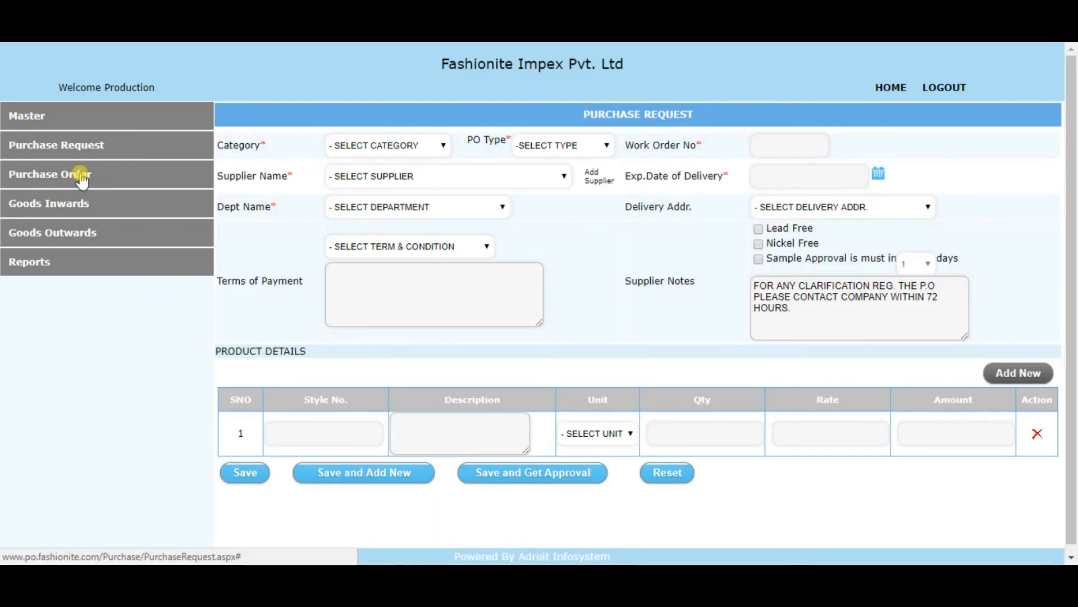
left_click(84, 178)
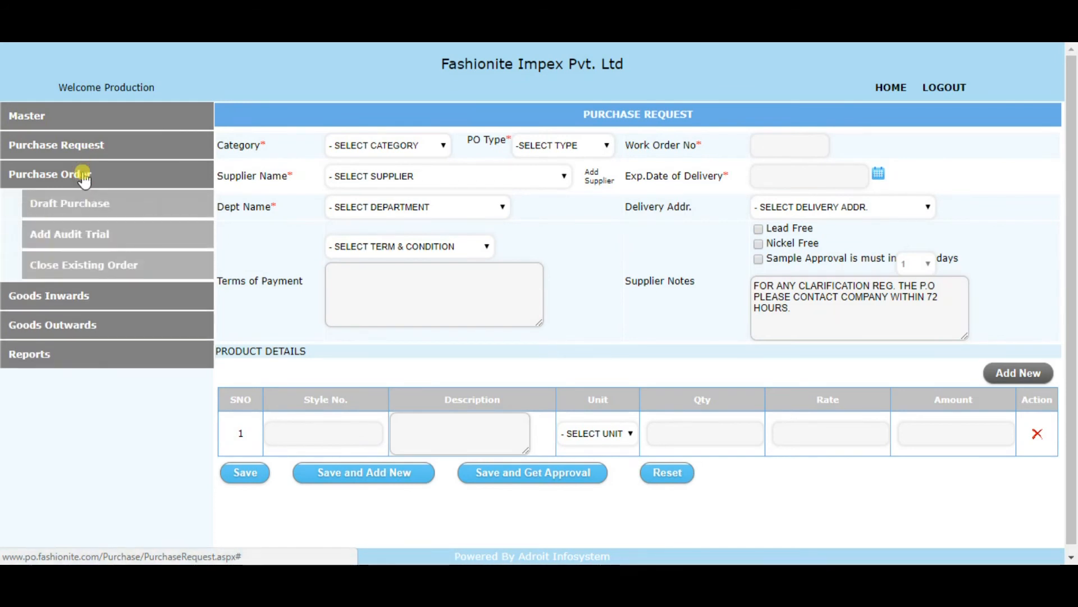
left_click(79, 202)
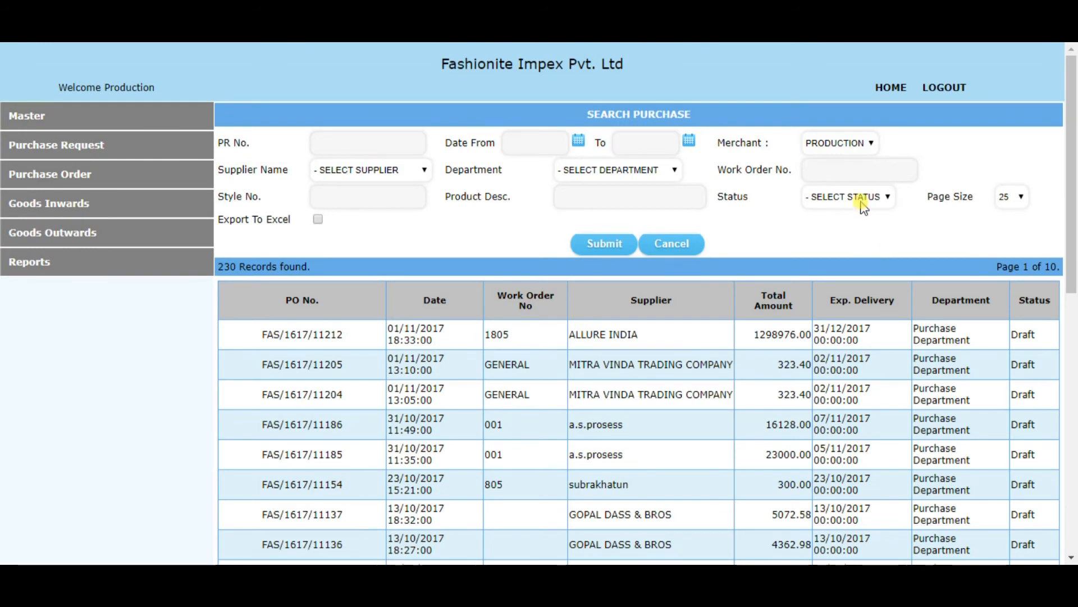
left_click(860, 202)
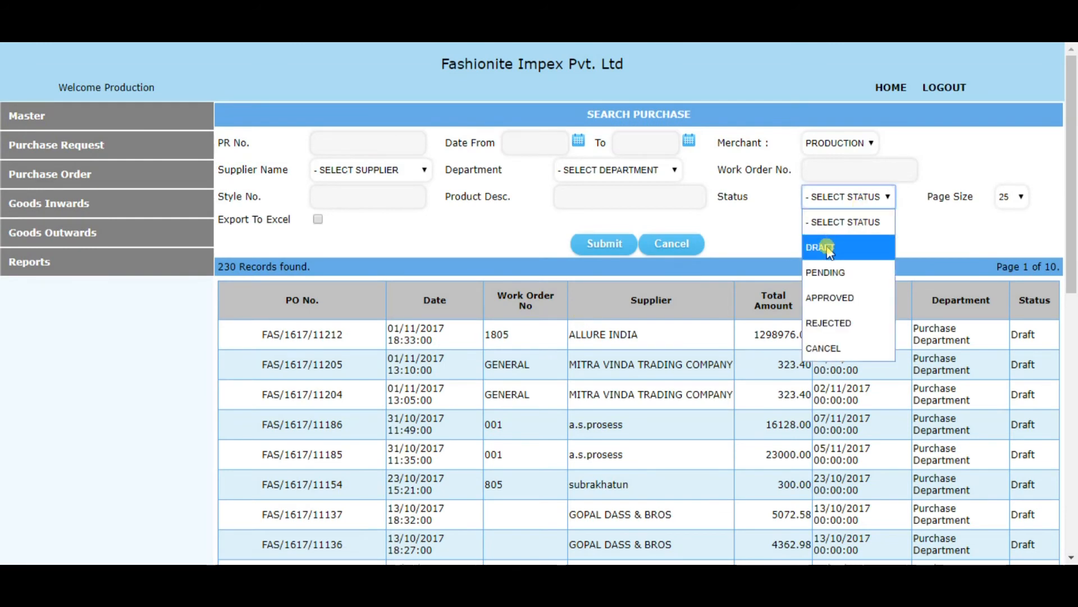
left_click(833, 308)
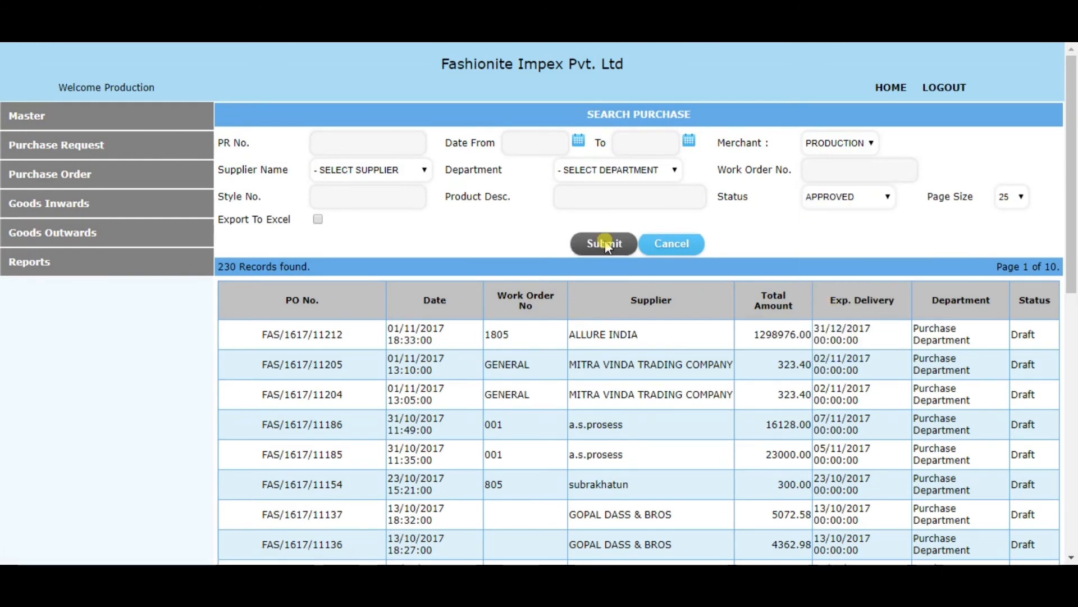
left_click(606, 247)
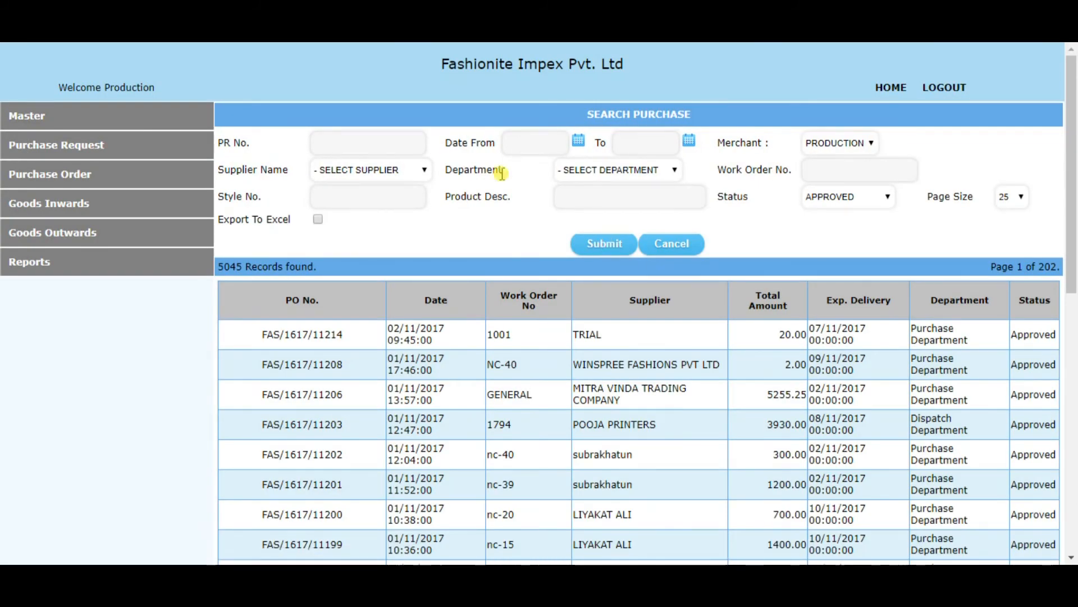
Step: Open the approved TRIAL purchase request dated 02/11/2017, view its printable purchase order and close the print view
left_click(300, 337)
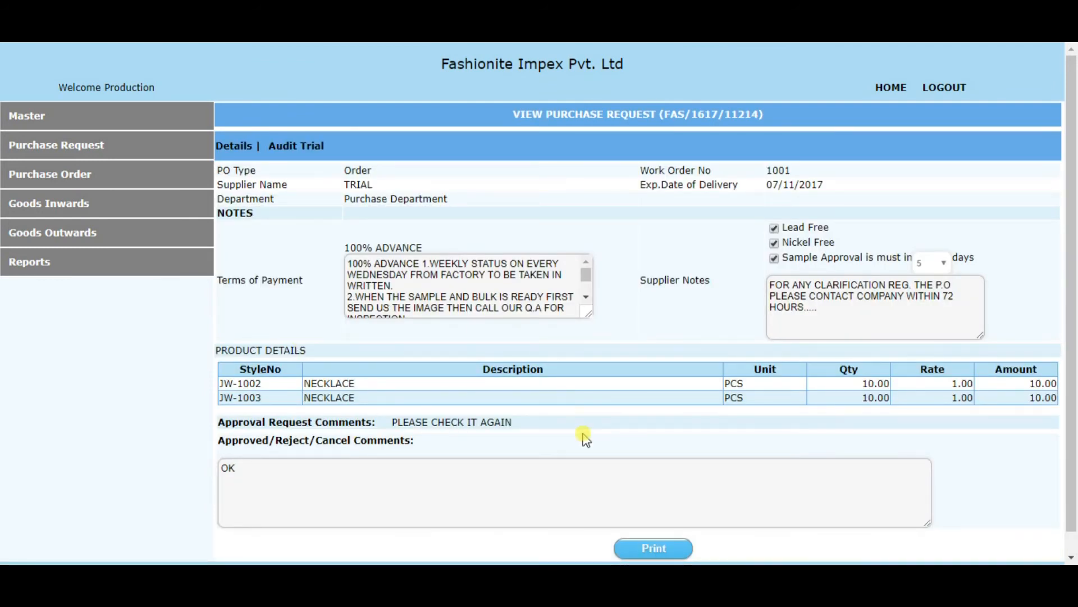
left_click(655, 548)
left_click(652, 551)
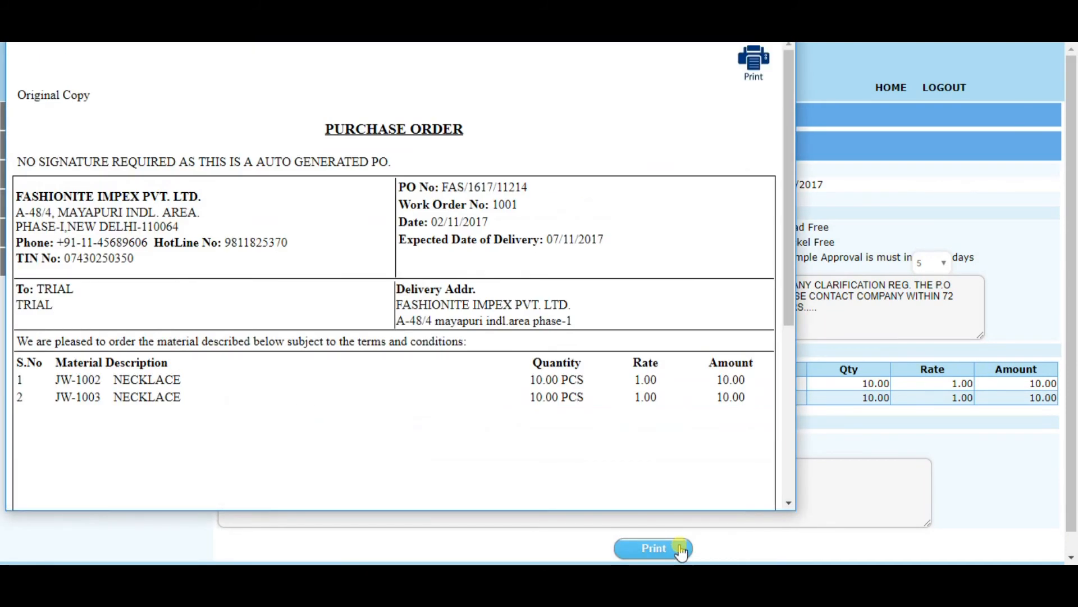
left_click_drag(786, 314, 770, 233)
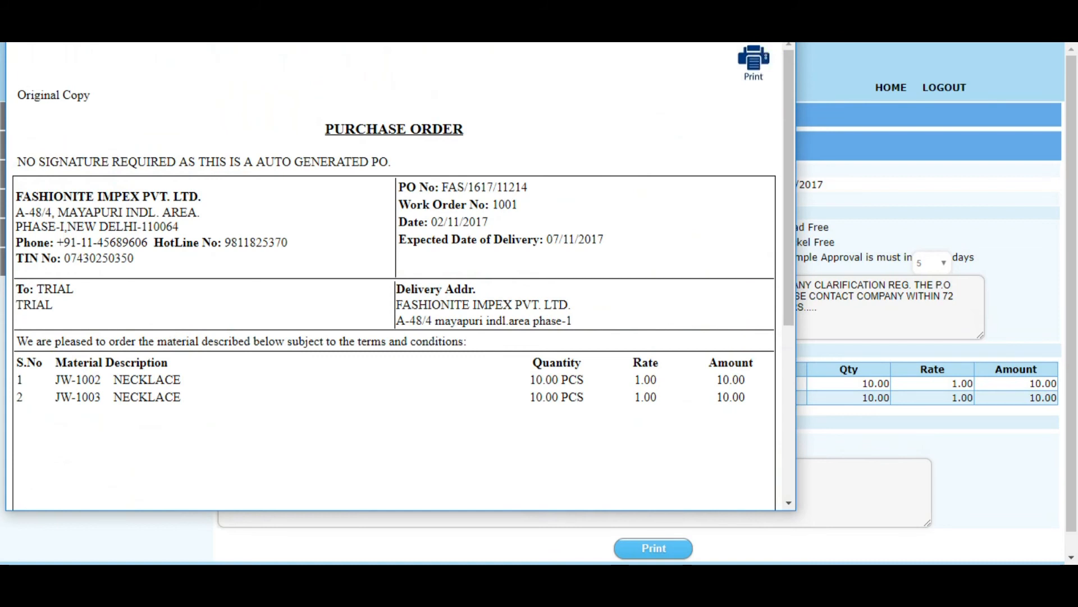
key("alt+F4")
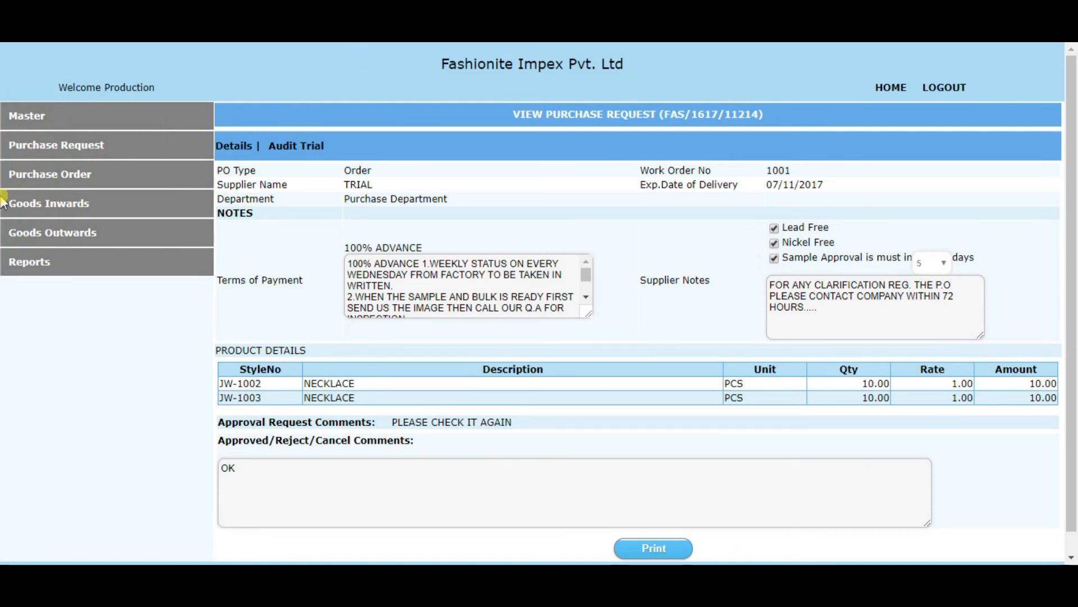
Step: Open the goods receipt form for the TRIAL purchase order dated 02/11/2017
left_click(50, 205)
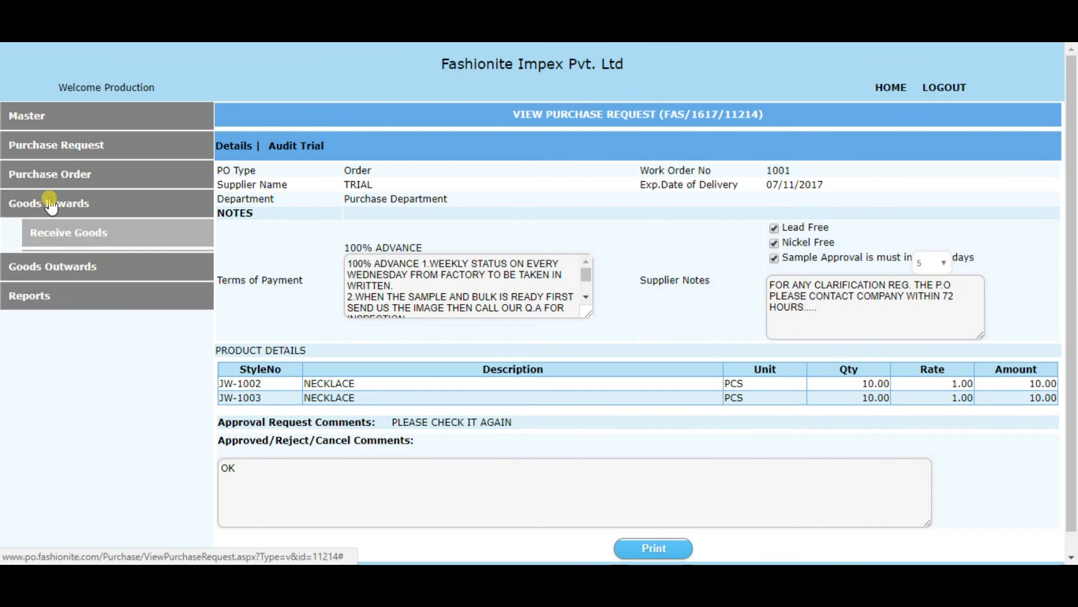
left_click(68, 238)
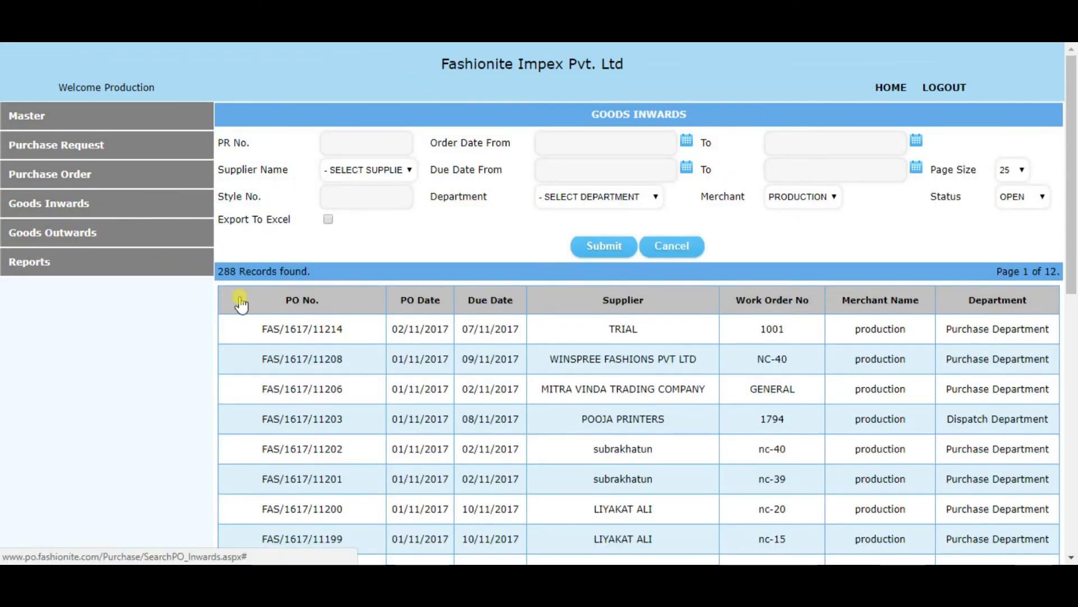
left_click(316, 332)
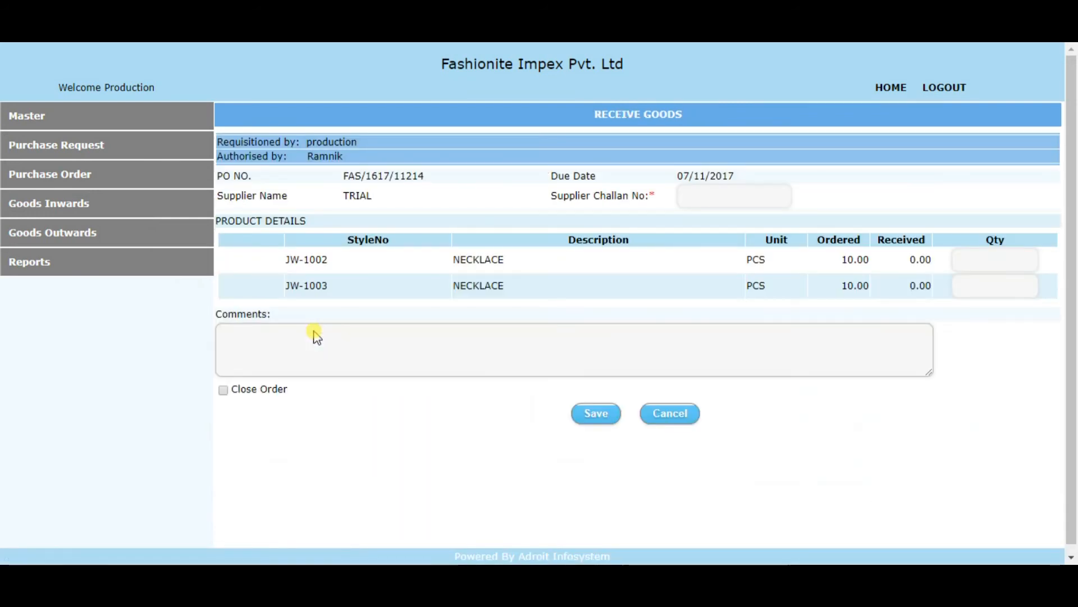
Step: Enter a received quantity of 2 for both necklace styles, JW-1002 and JW-1003
left_click(988, 255)
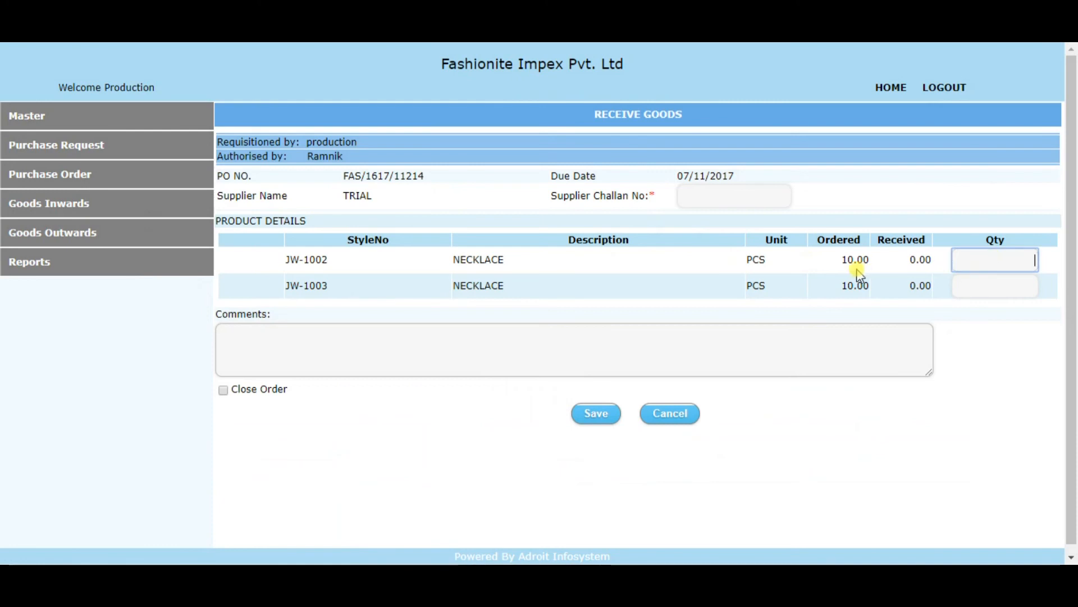
left_click(973, 265)
type("2")
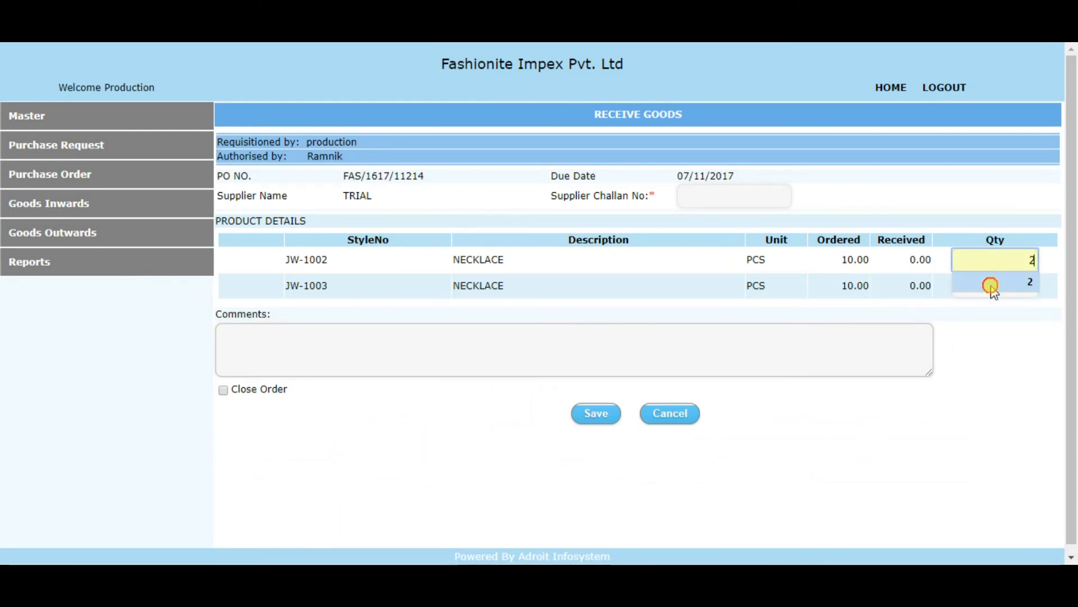
left_click(987, 281)
left_click(995, 289)
type("2")
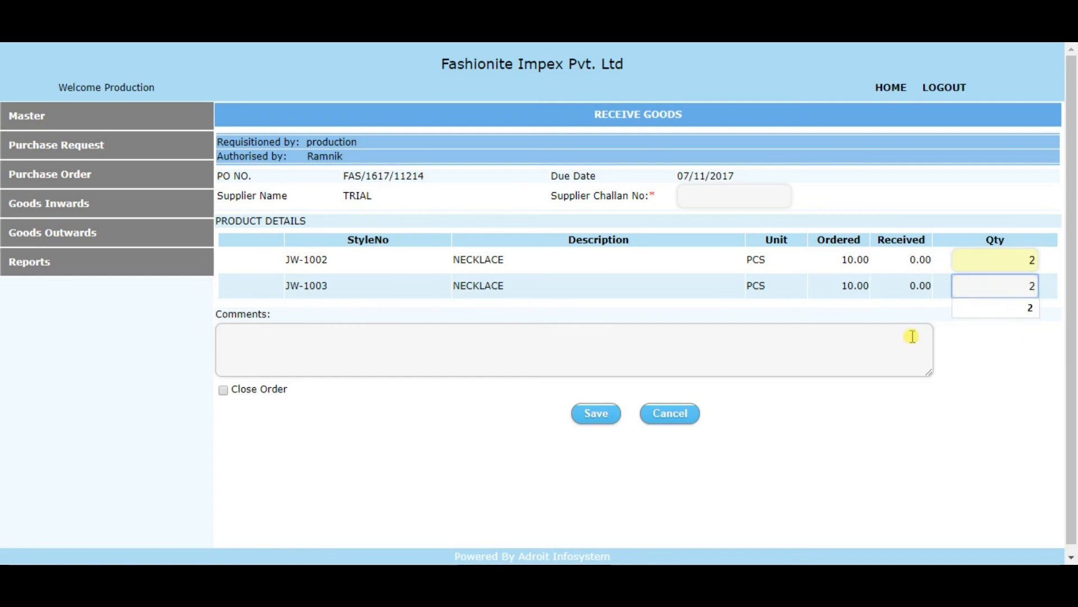
Step: Enter CH1001 as the supplier challan number and save the goods receipt
left_click(506, 414)
left_click(700, 196)
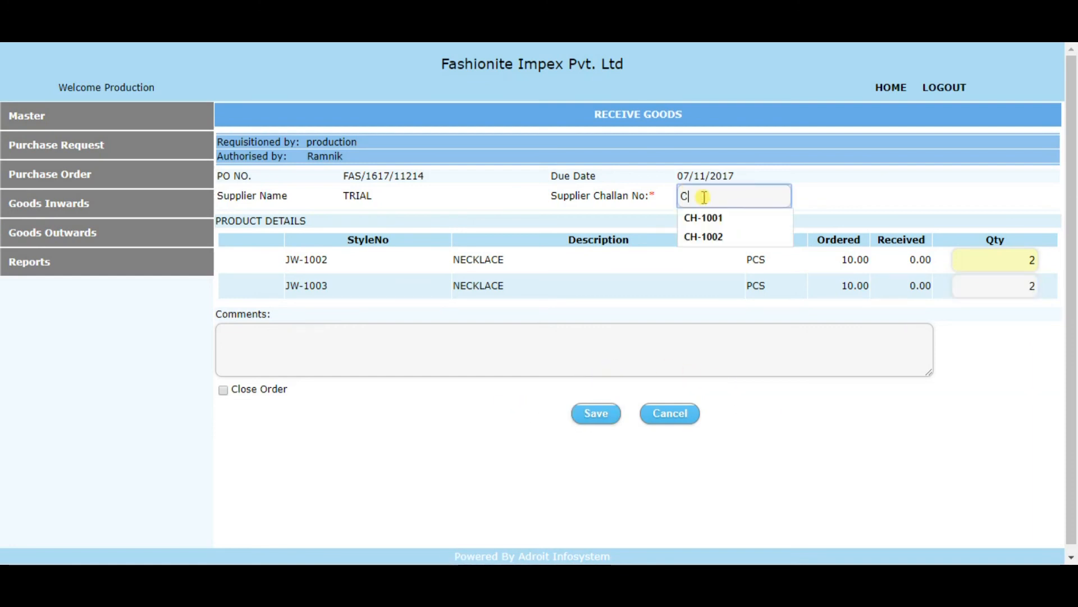
type("CH1")
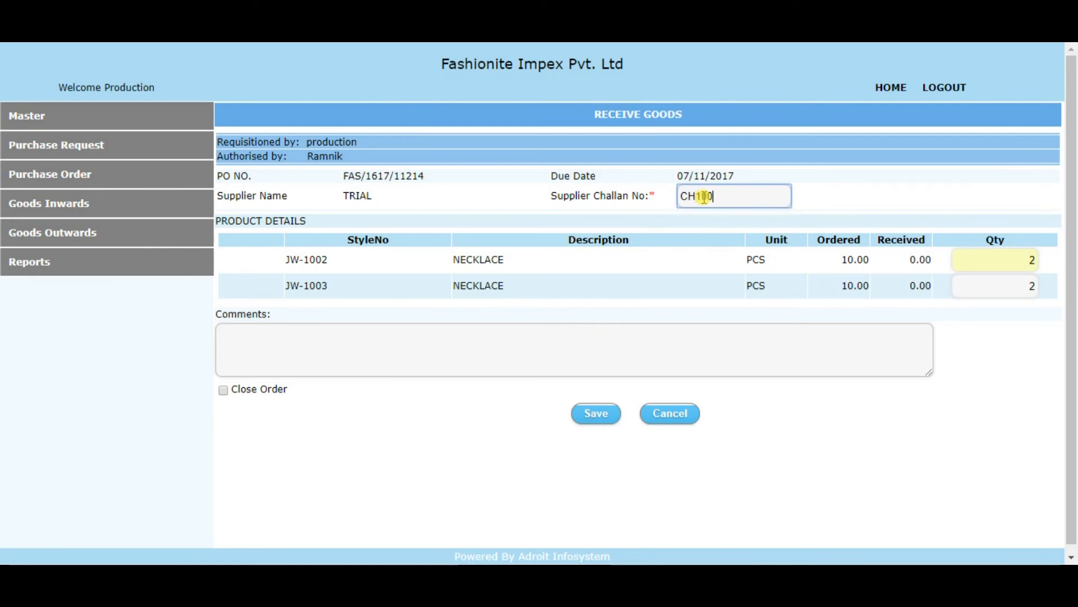
type("001")
left_click(597, 414)
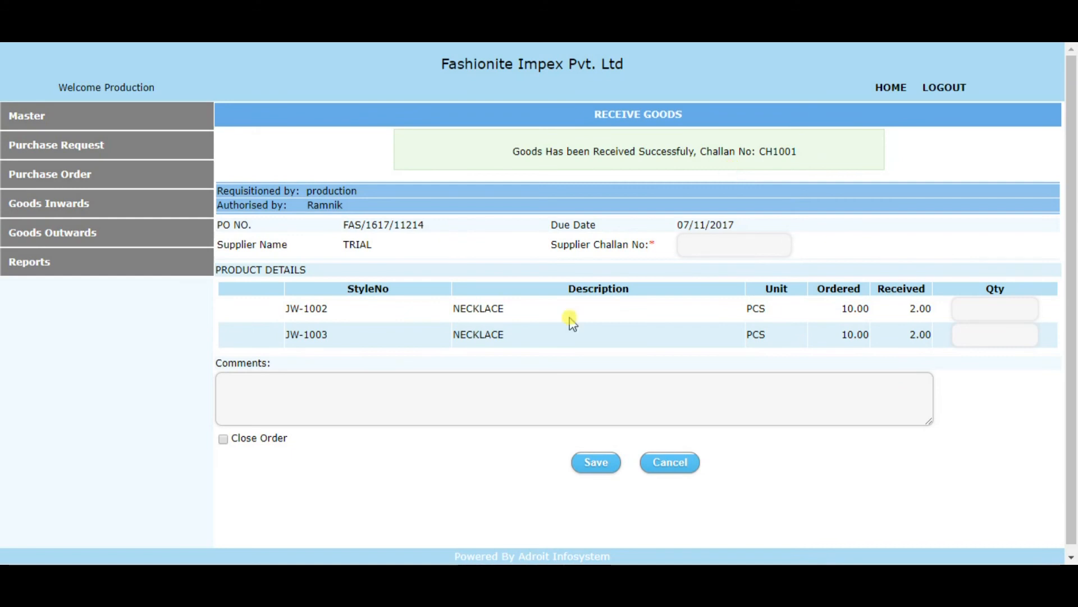
Step: Reopen the TRIAL purchase order for receiving goods and enter quantities of 8 for JW-1002 and 7 for JW-1003
left_click(62, 207)
left_click(65, 233)
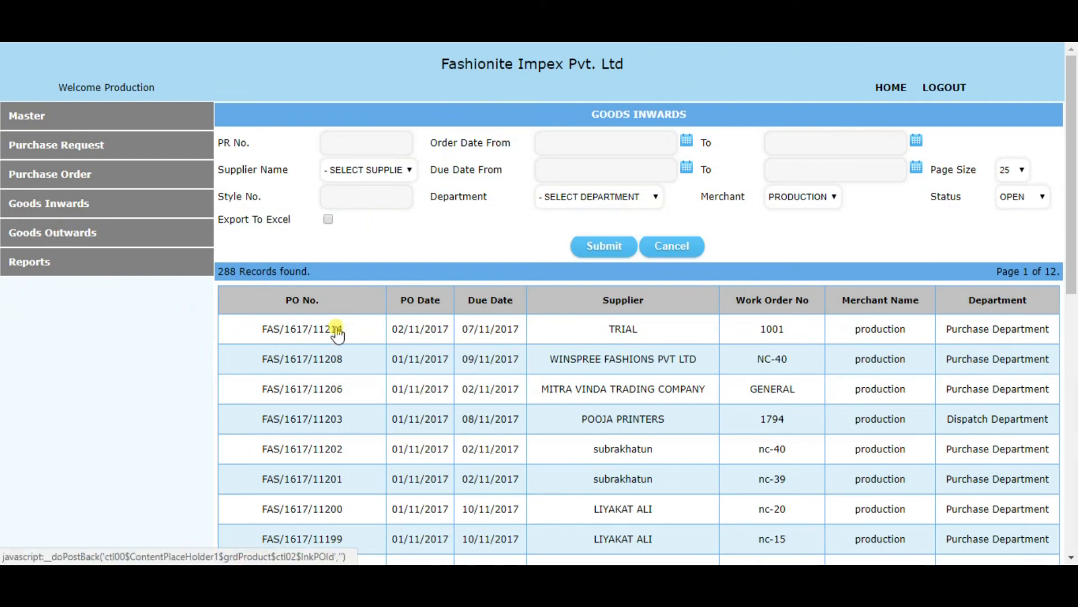
left_click(337, 334)
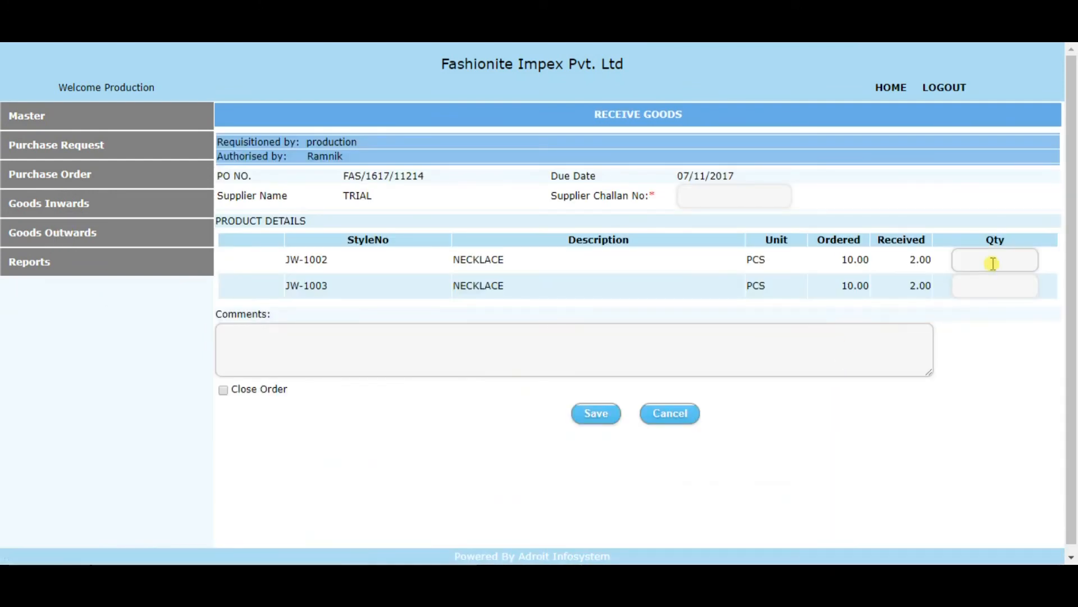
left_click(995, 262)
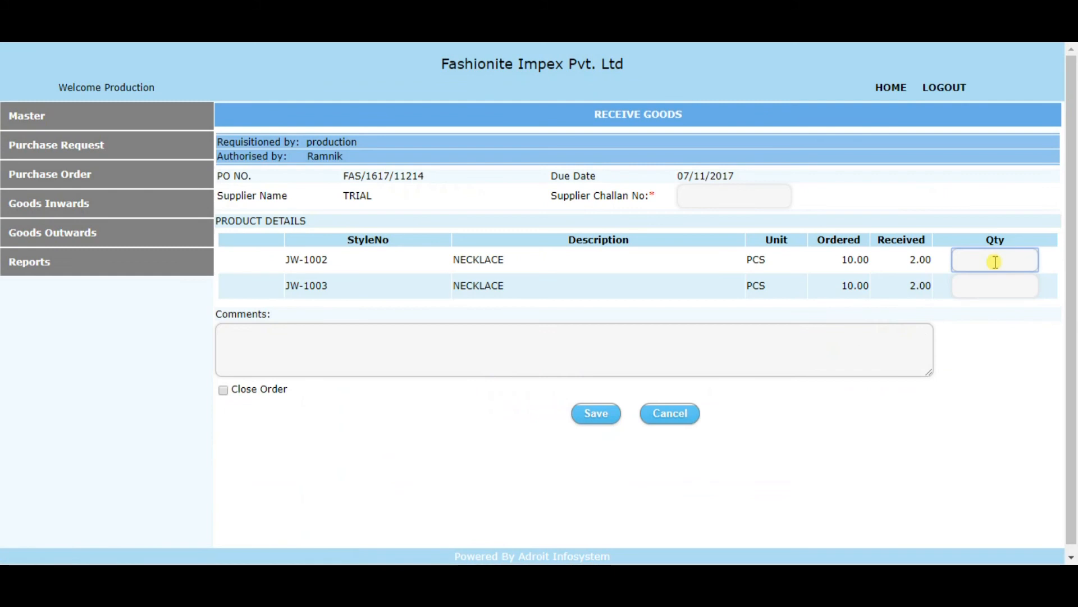
left_click(977, 283)
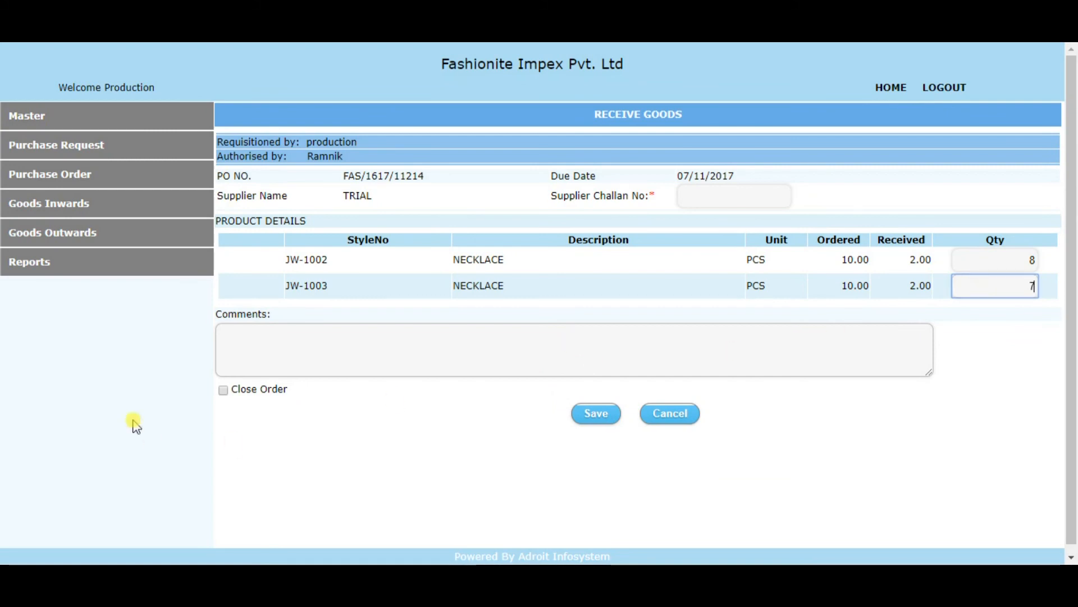
Step: Mark the order as closed, enter CH1002 as the supplier challan number and save the goods receipt
left_click(227, 396)
left_click(225, 392)
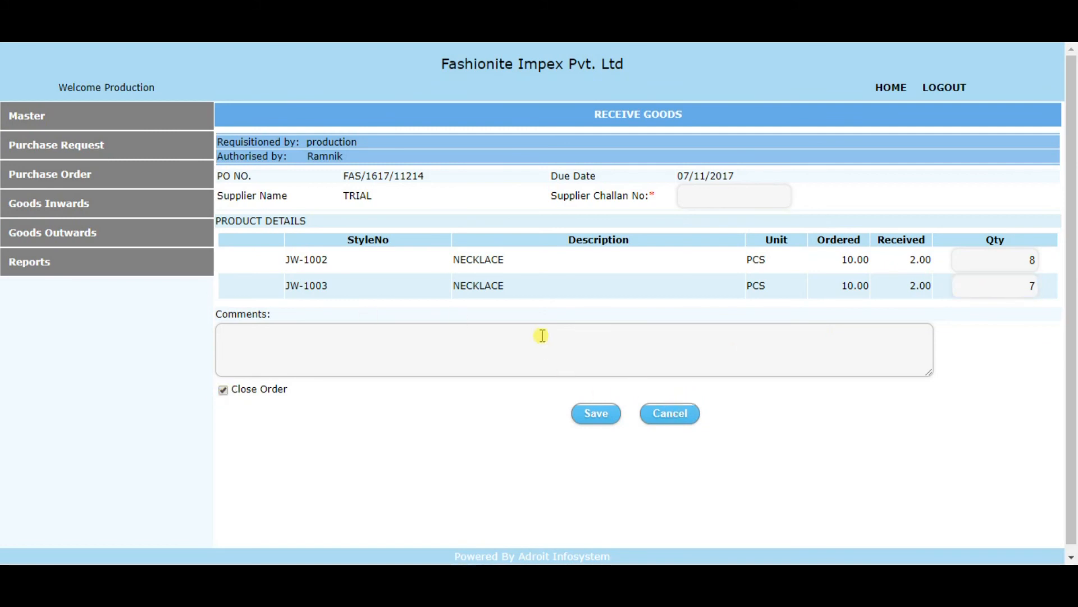
left_click(596, 415)
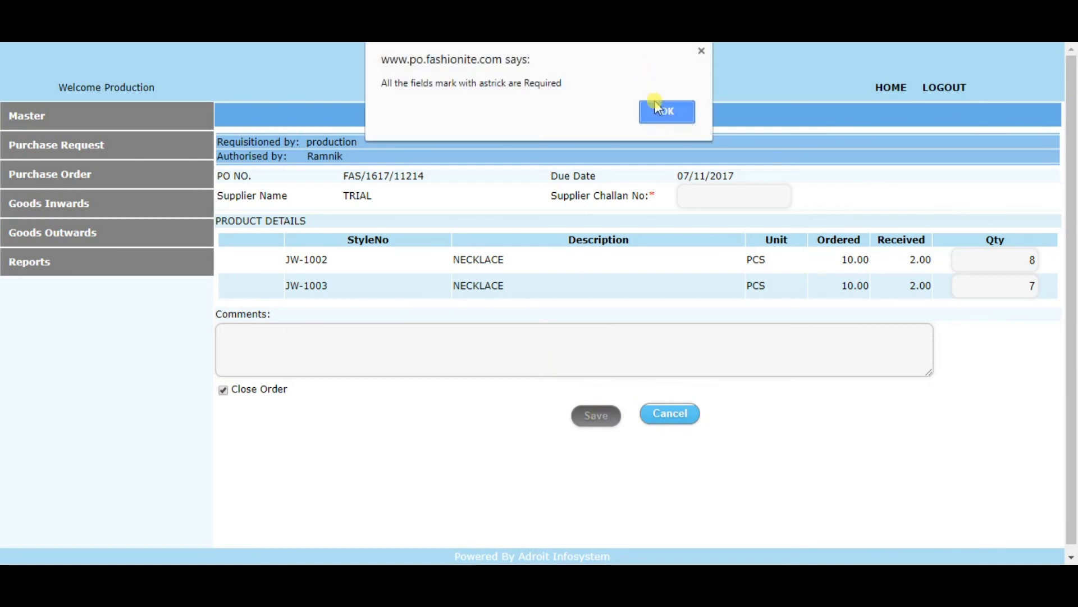
left_click(662, 109)
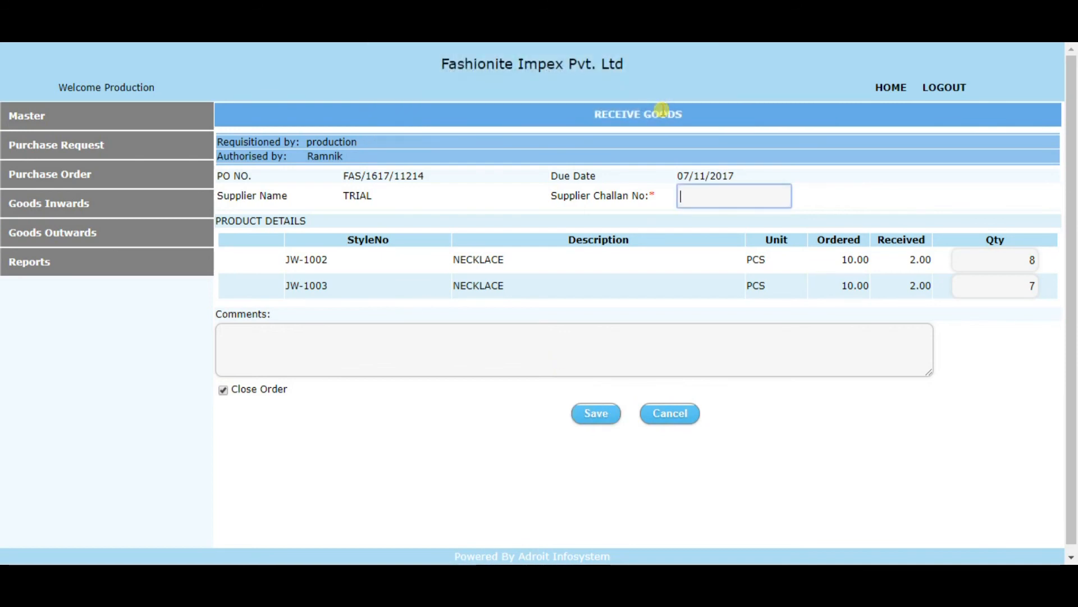
type("CH1002")
left_click(591, 418)
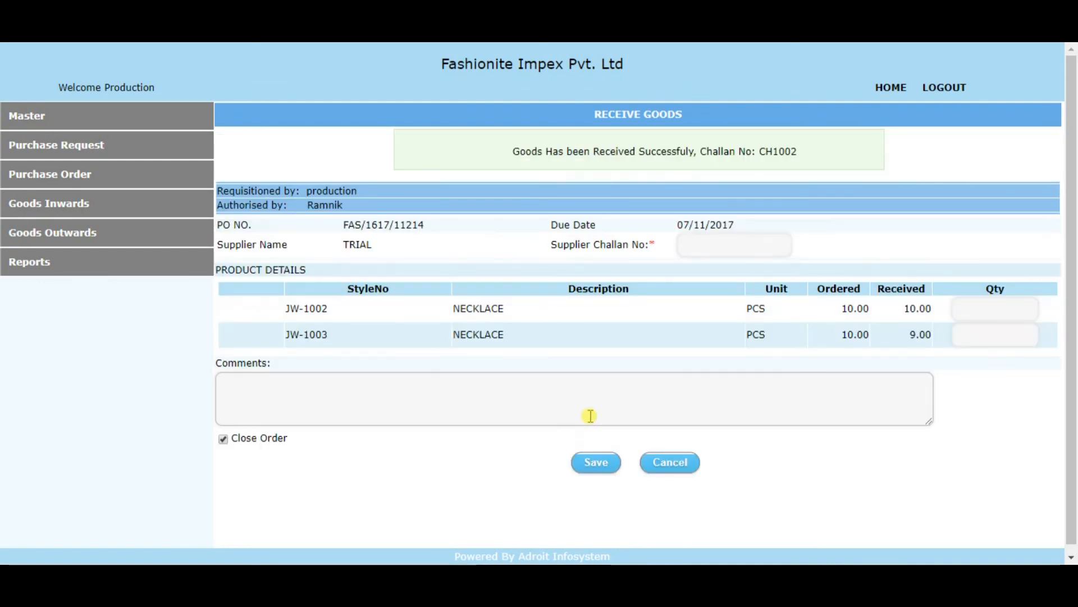
Step: Open the search of received goods and list the open receipts for the supplier TRIAL
mouse_move(51, 204)
left_click(99, 270)
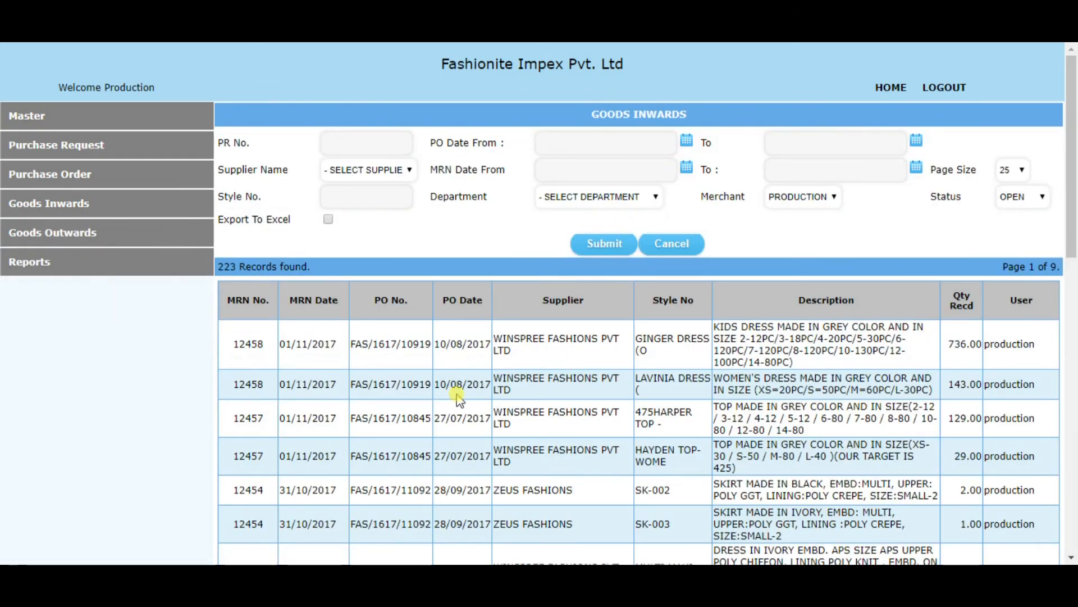
left_click(378, 172)
type("tr")
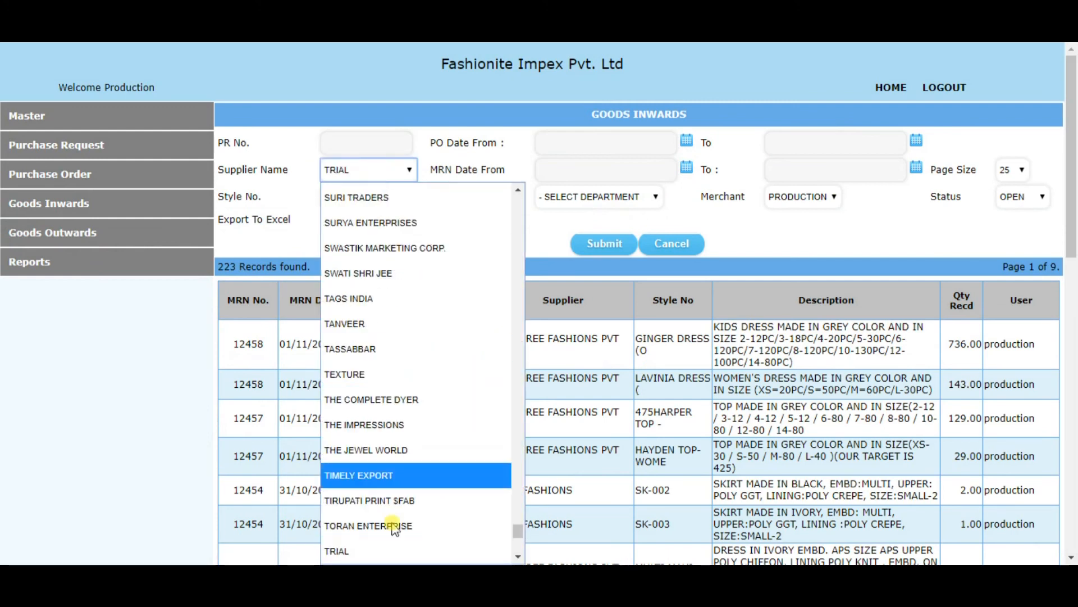
left_click(384, 550)
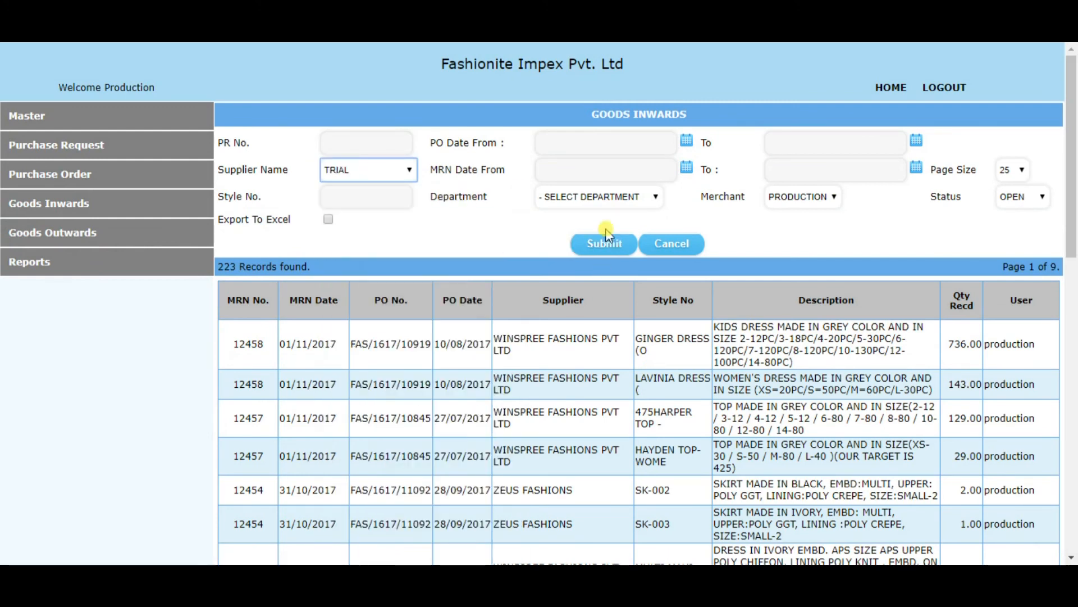
left_click(605, 244)
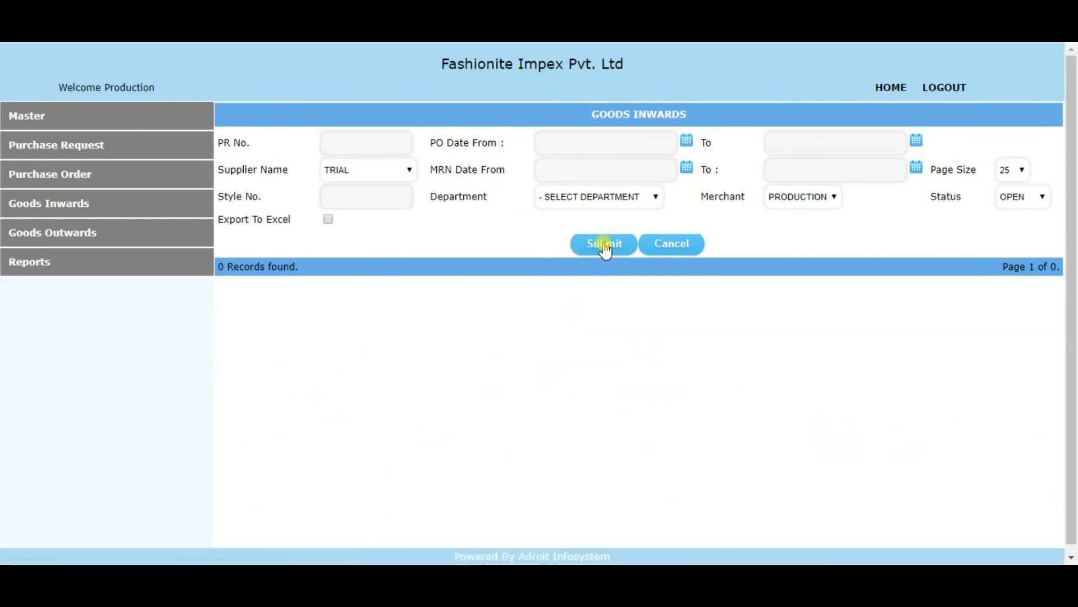
Step: Change the TRIAL goods inwards search to the status CLOSED and examine the receipts dated 02/11/2017
left_click(1027, 199)
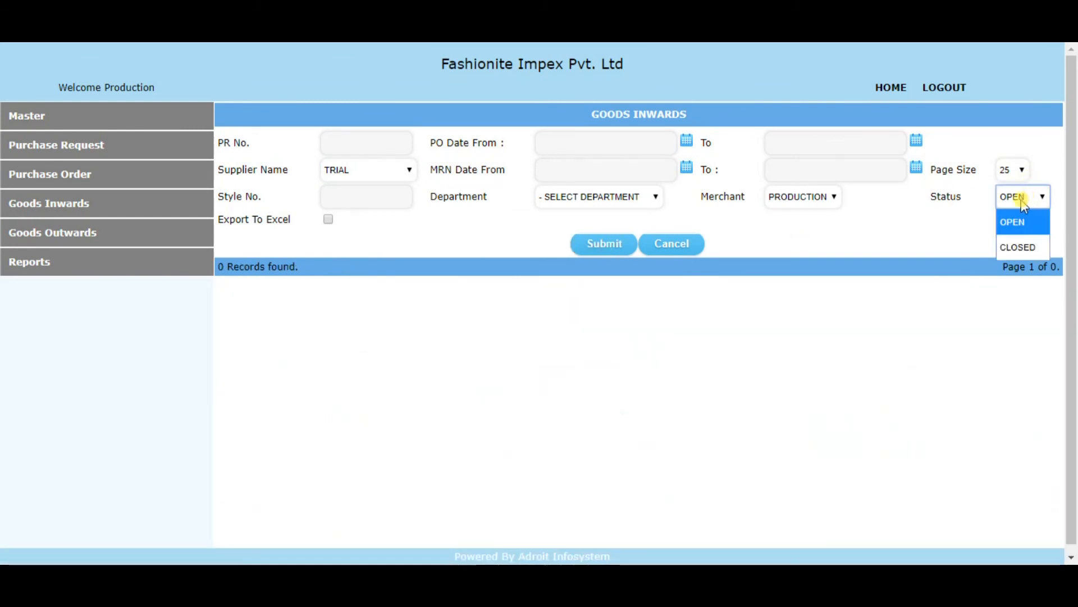
left_click(1017, 245)
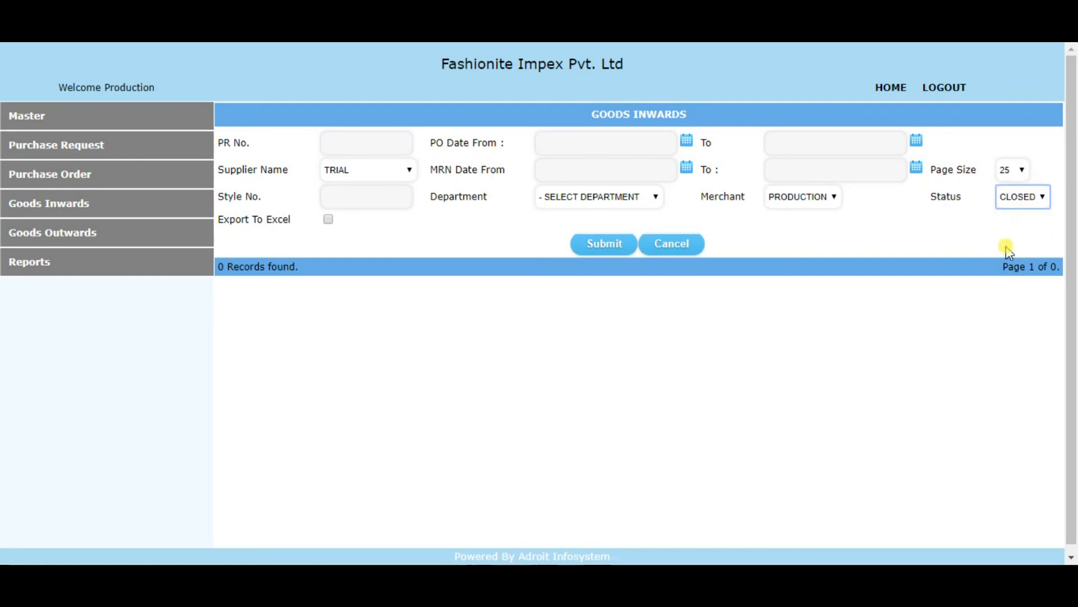
left_click(597, 250)
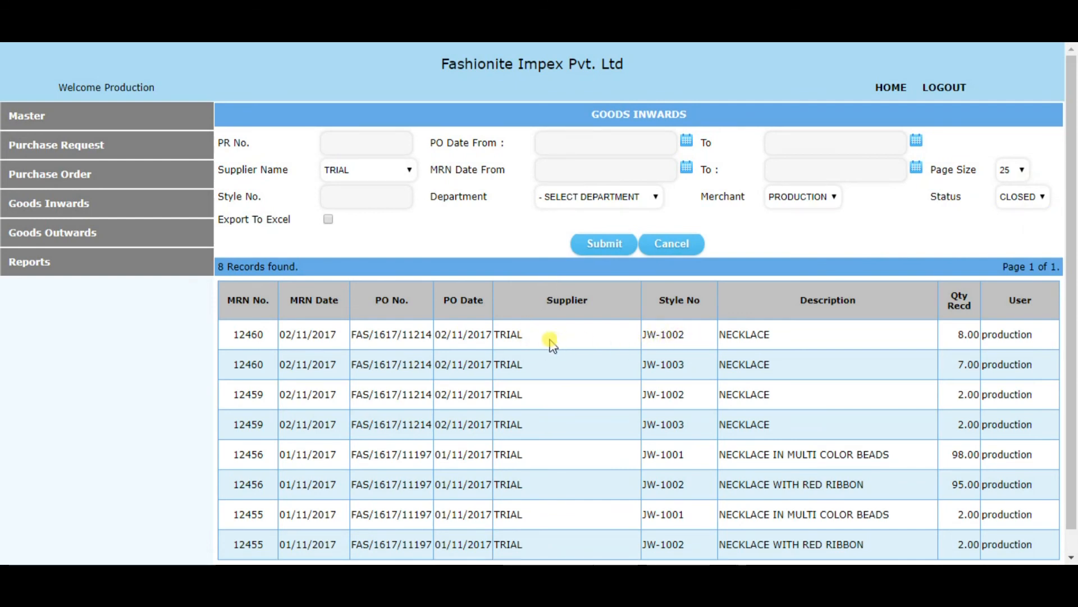
left_click(292, 334)
left_click_drag(292, 334, 312, 424)
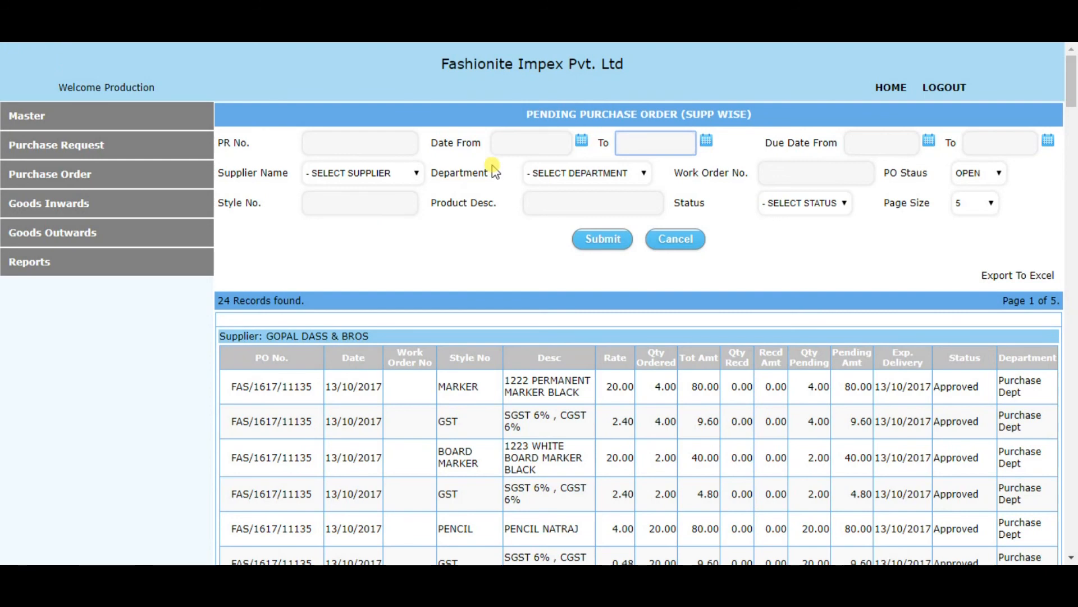
Step: Limit the supplier-wise pending purchase order report to dates from 01/10/2017 to 31/10/2017 and look through its entries
left_click(534, 140)
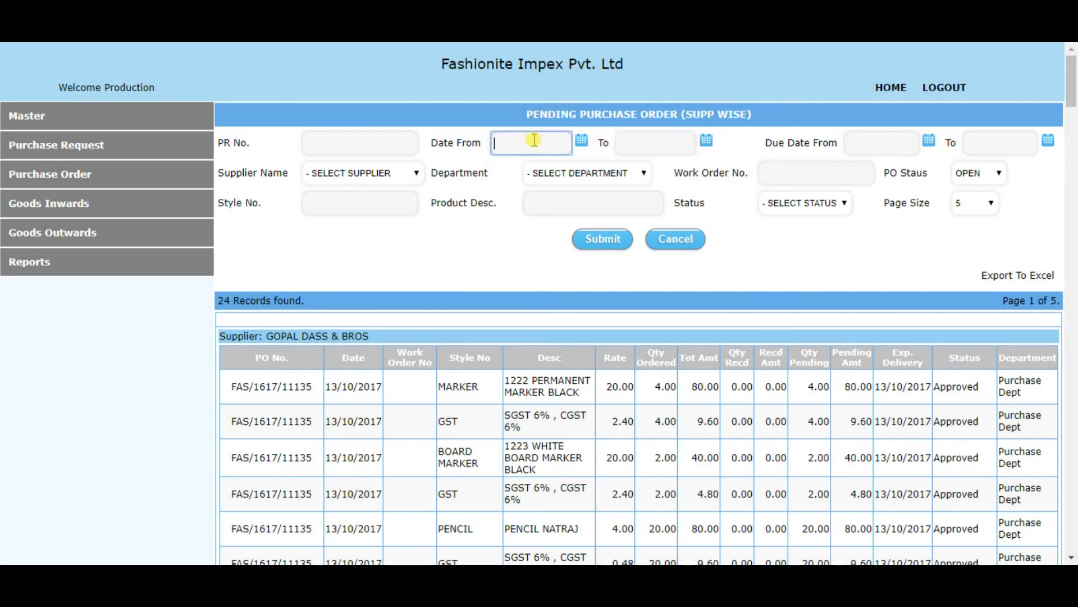
left_click(582, 140)
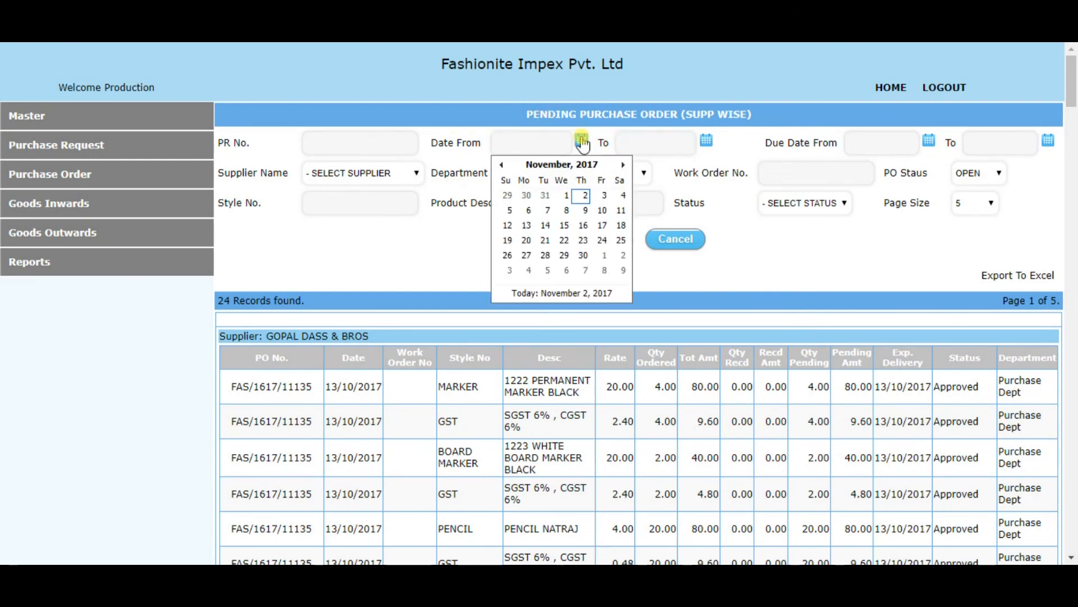
left_click(502, 164)
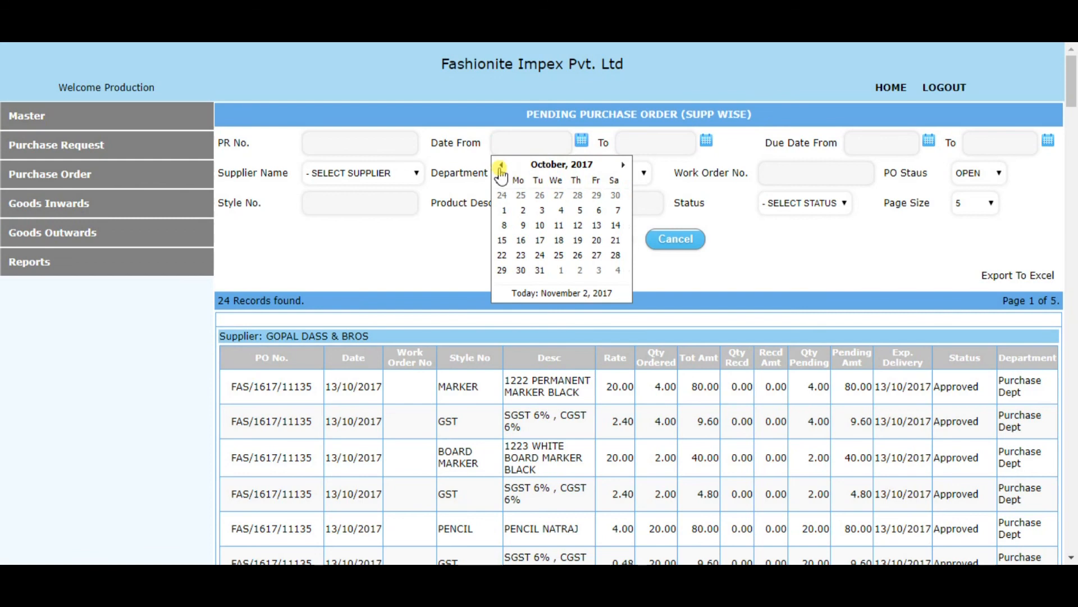
left_click(509, 211)
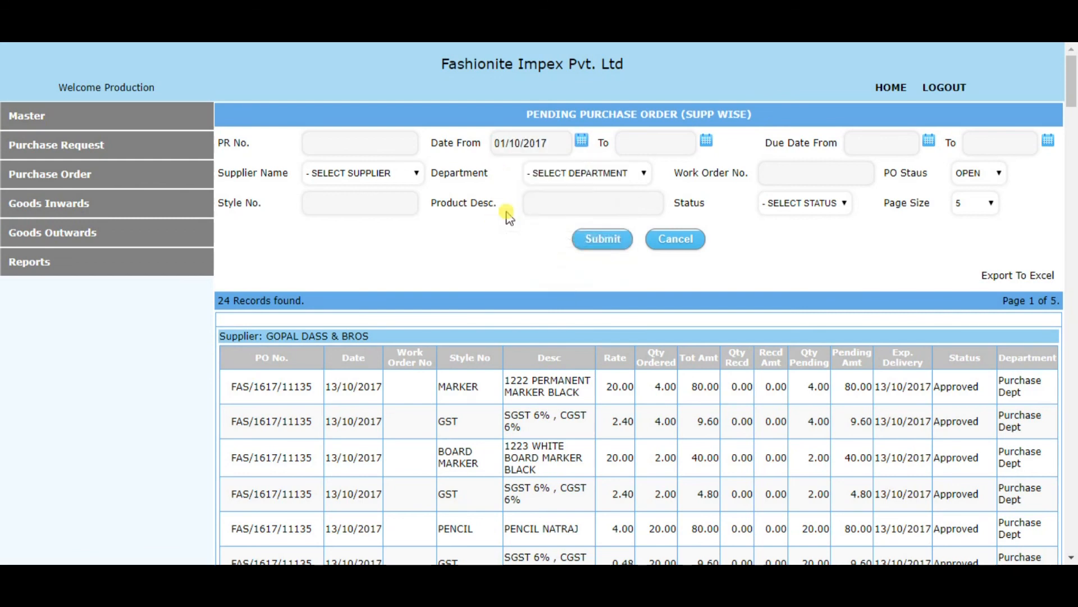
left_click(706, 142)
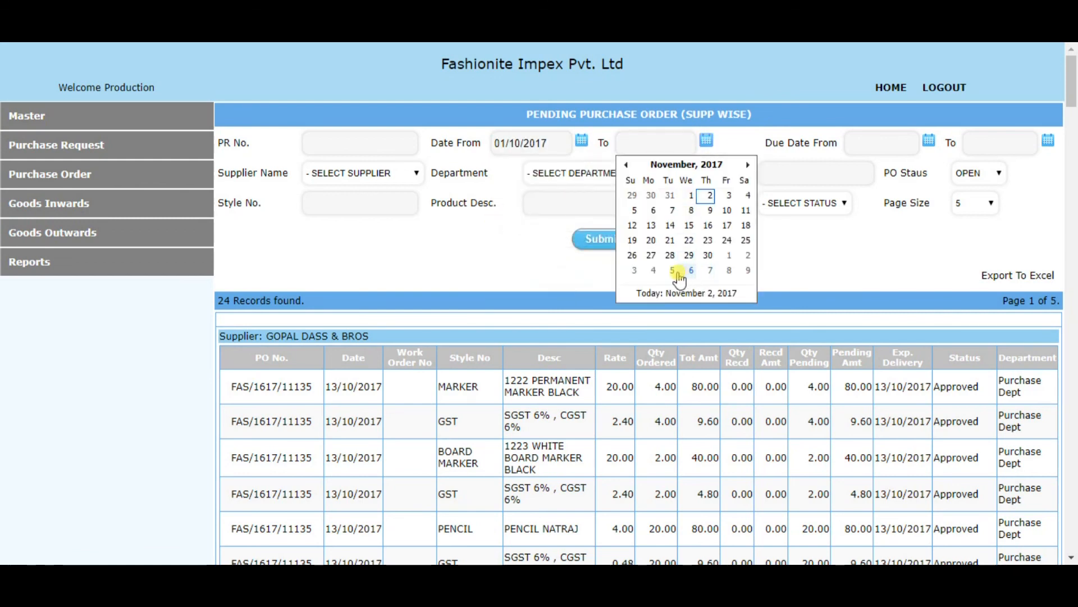
left_click(625, 165)
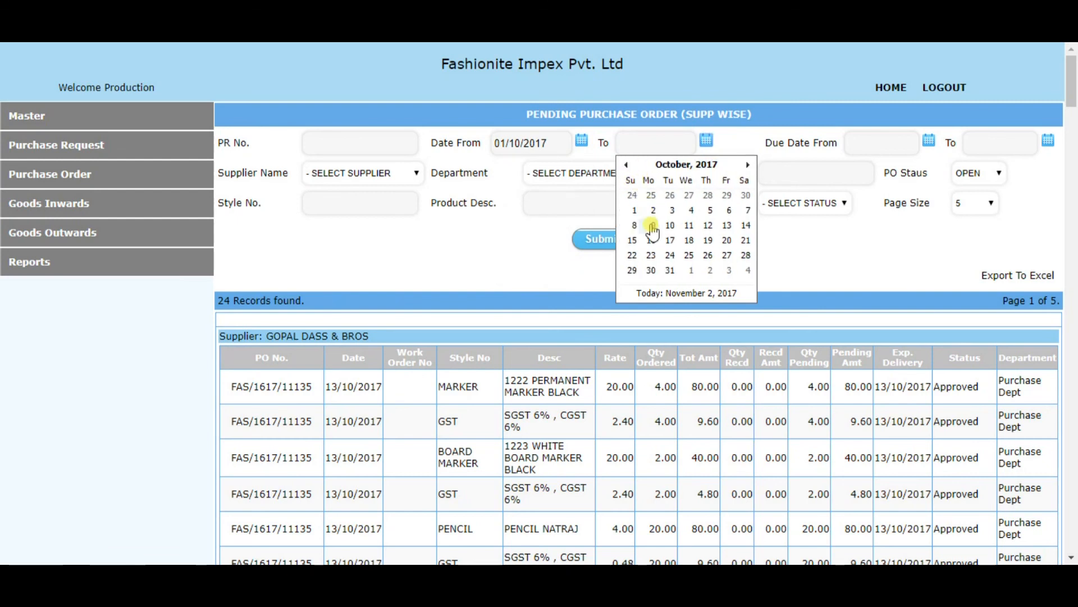
left_click(676, 270)
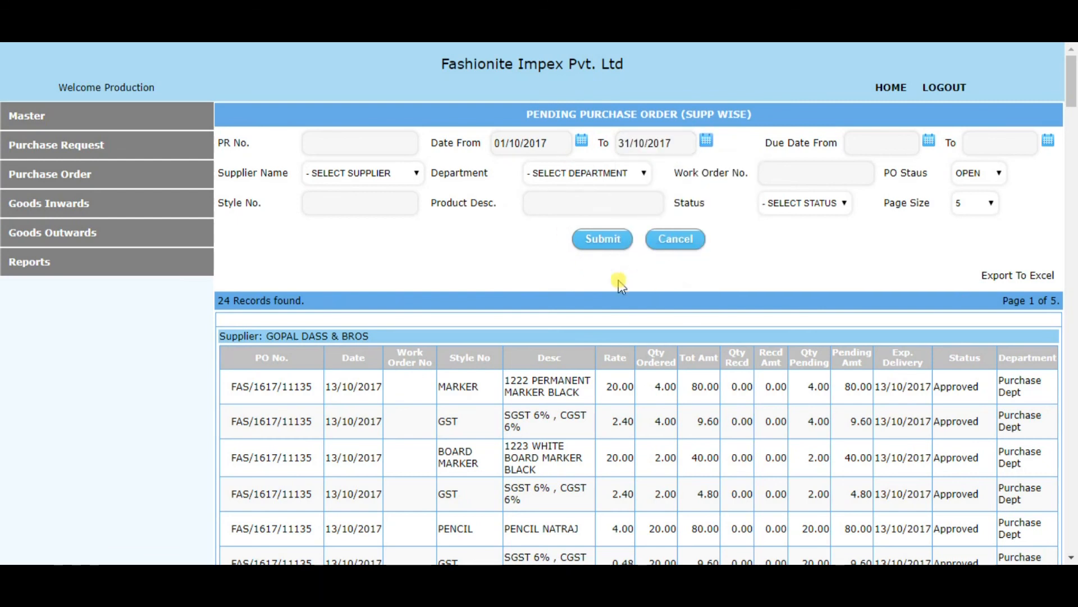
left_click(604, 241)
left_click_drag(372, 336, 335, 336)
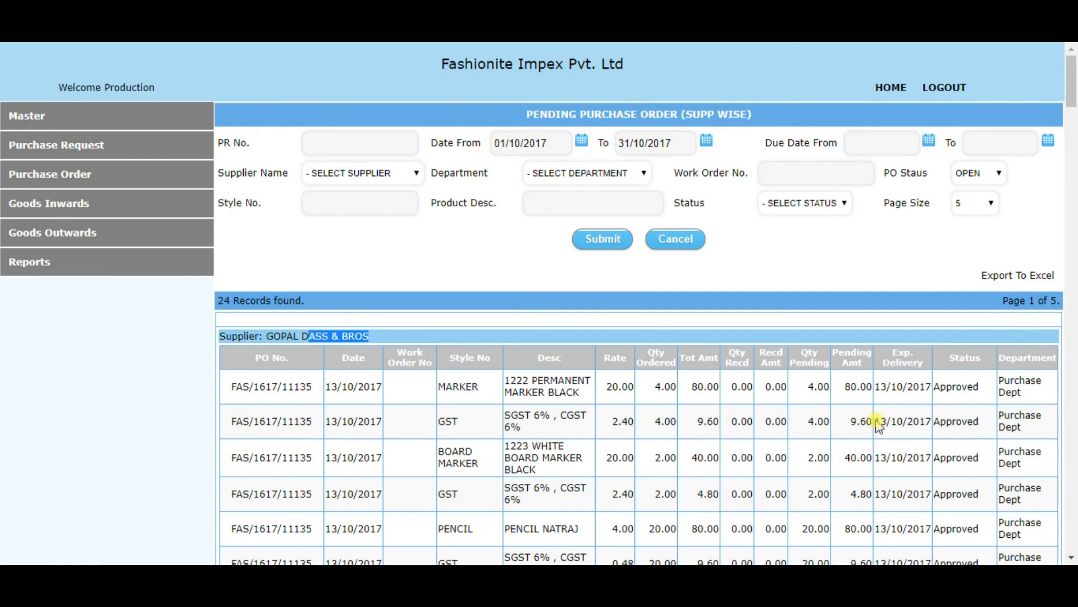
left_click(1070, 407)
left_click_drag(1070, 408, 1071, 73)
Step: Open the order-wise pending purchase order report and look through its entries
left_click(70, 262)
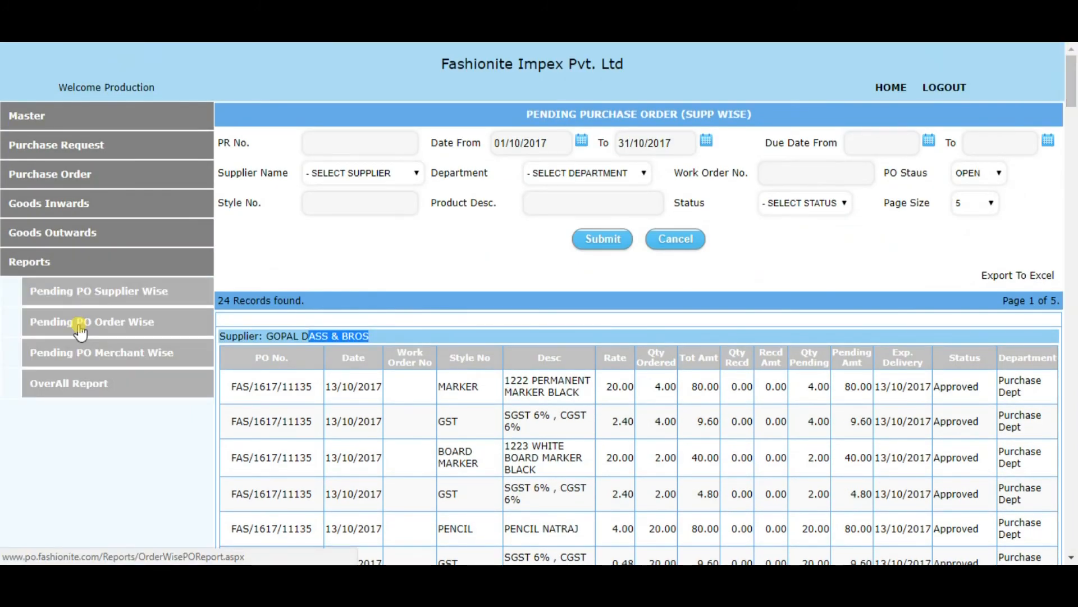
left_click(82, 329)
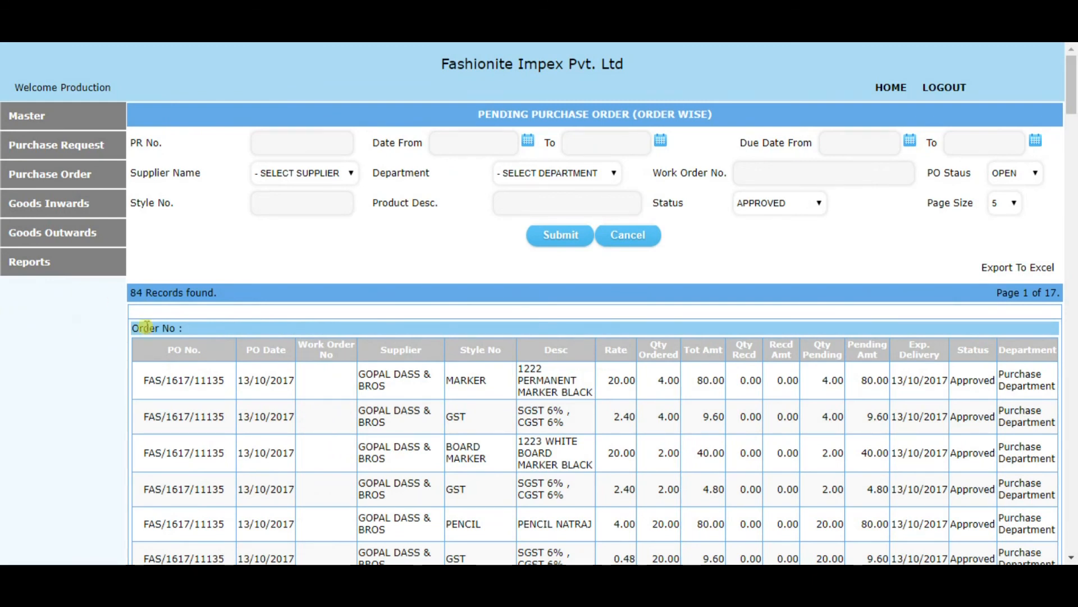
left_click(1074, 323)
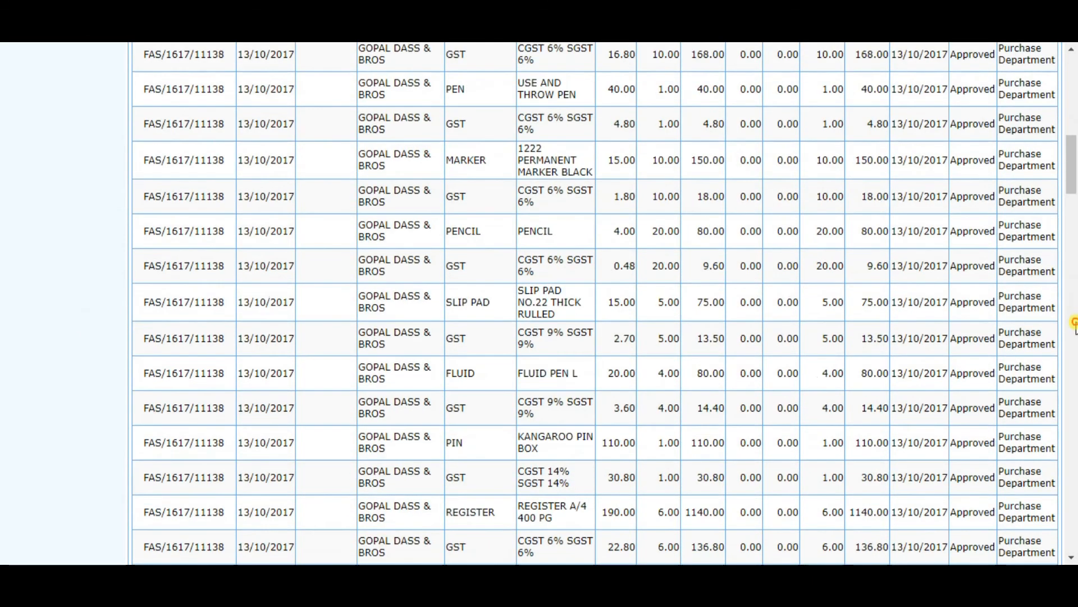
left_click_drag(1074, 323, 1074, 397)
Step: Open the merchant-wise pending purchase order report
mouse_move(43, 260)
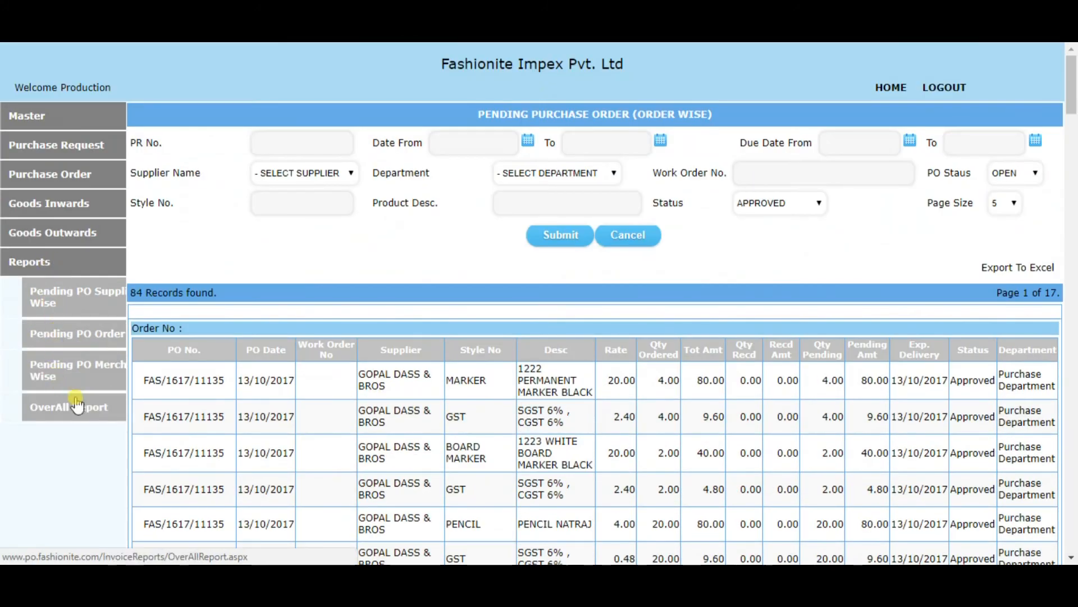
left_click(58, 382)
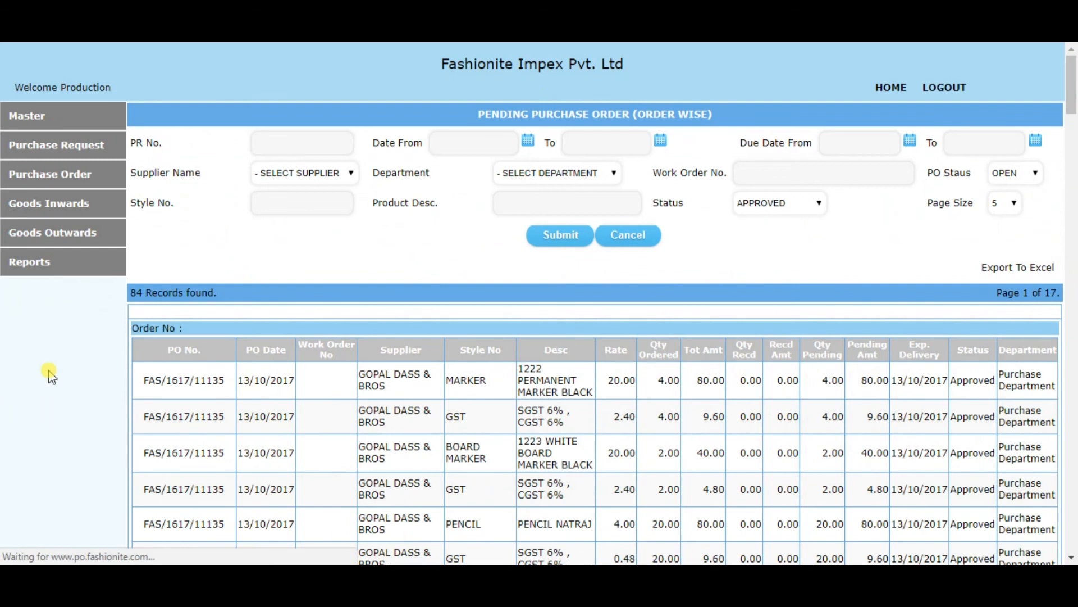